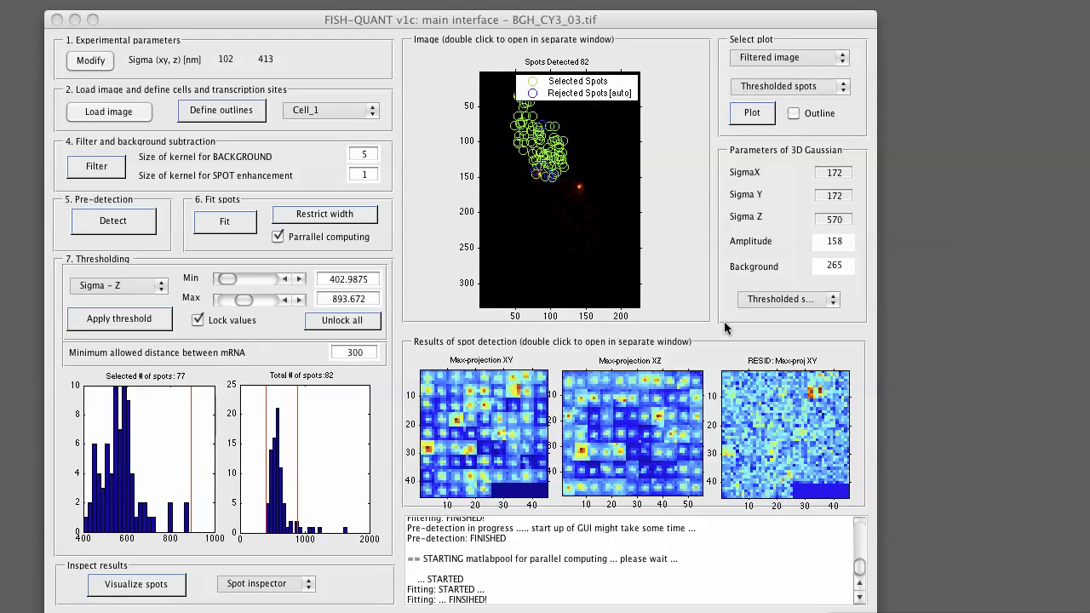
# Open the FISH-QUANT batch mode window and position it fully in view beside the main window
pyautogui.moveTo(496, 22); pyautogui.dragTo(522, 14)
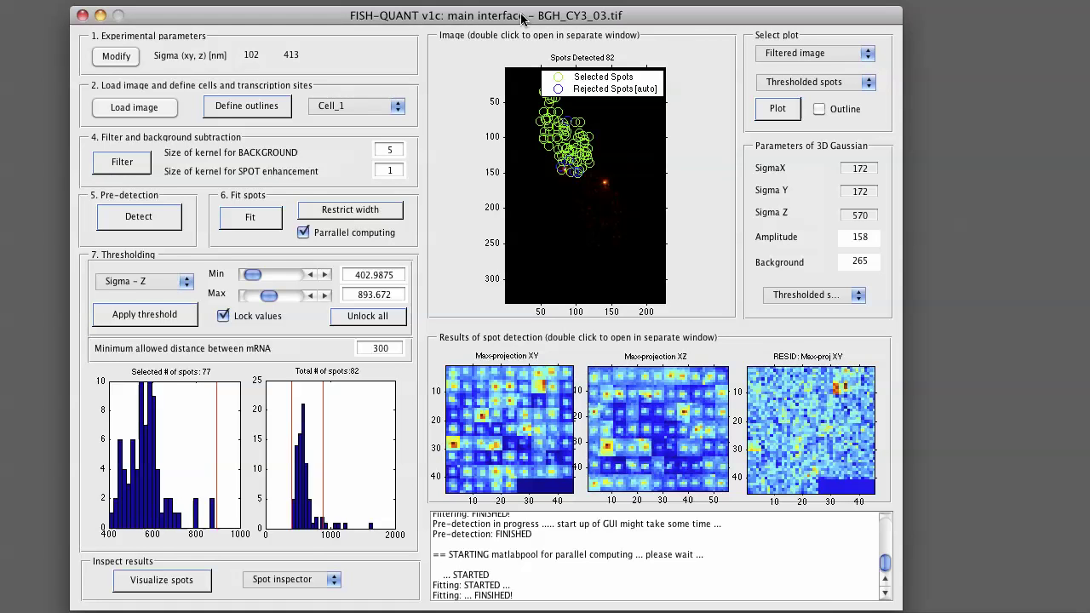
pyautogui.moveTo(517, 19); pyautogui.dragTo(520, 18)
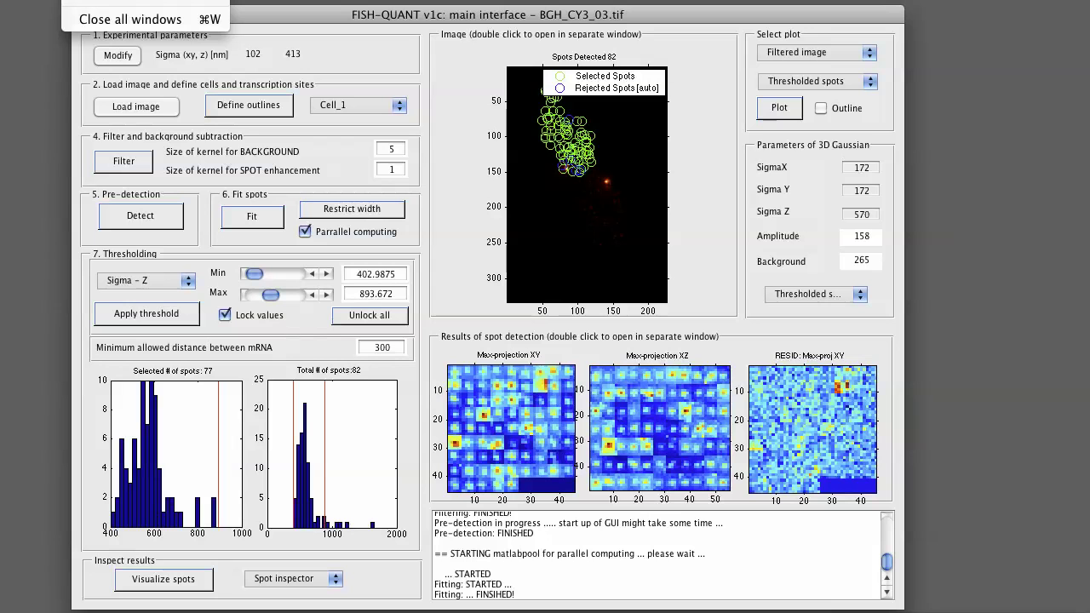
pyautogui.click(128, 0)
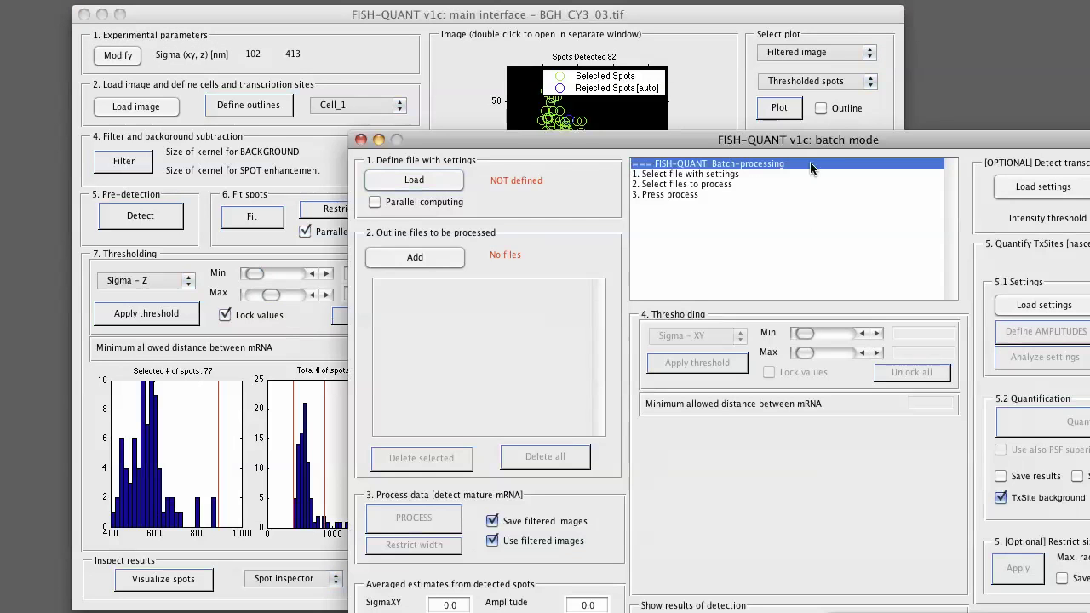
pyautogui.moveTo(817, 140); pyautogui.dragTo(533, 61)
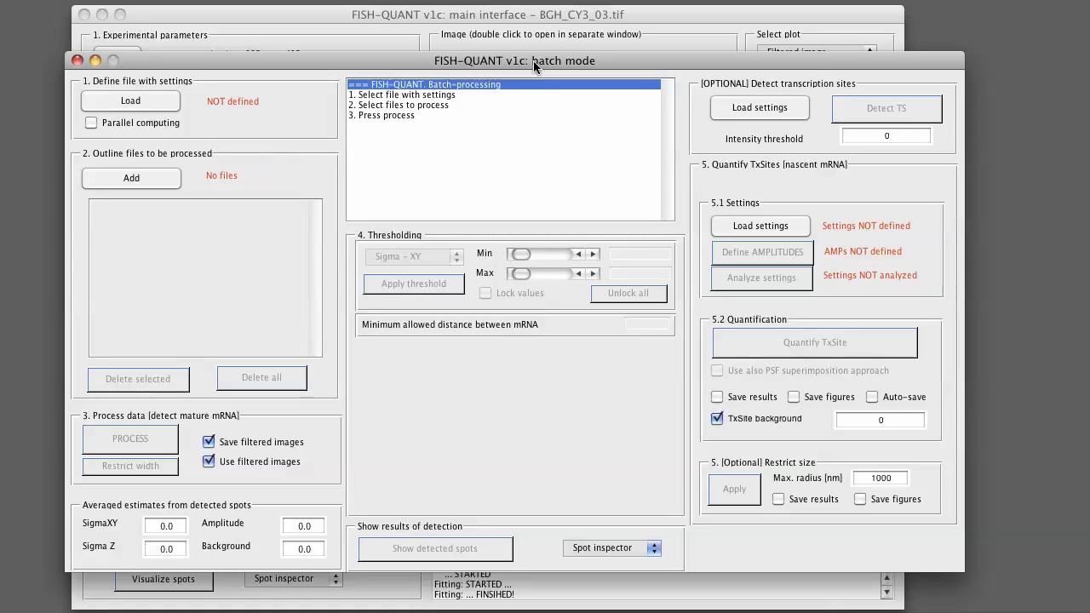
pyautogui.moveTo(469, 61); pyautogui.dragTo(470, 53)
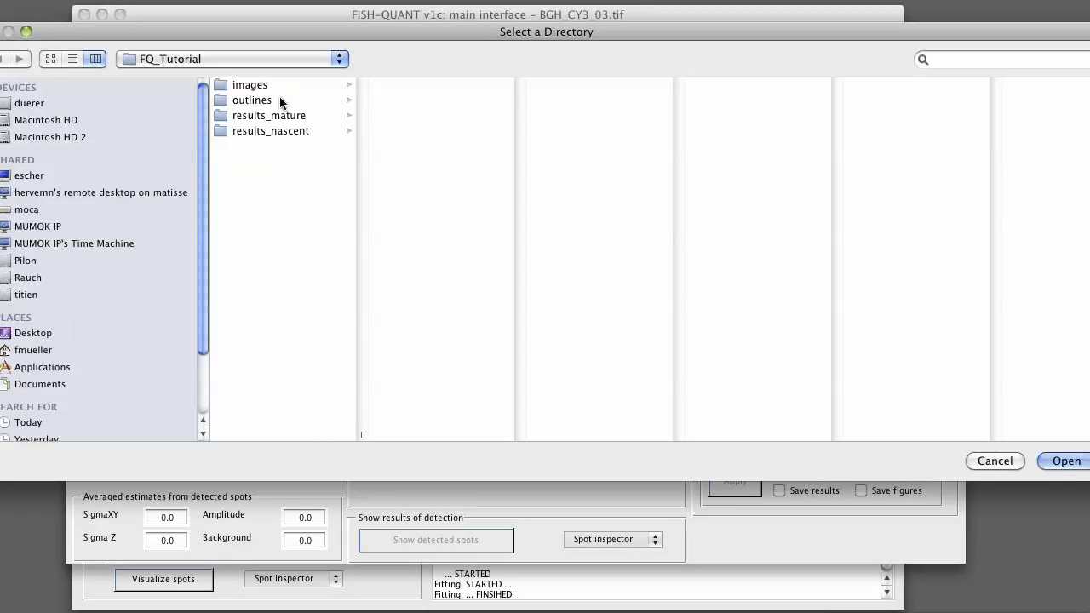
# Pick results_mature, load _FQ_settings_MATURE.txt as the settings file, and tick Parallel computing
pyautogui.click(276, 119)
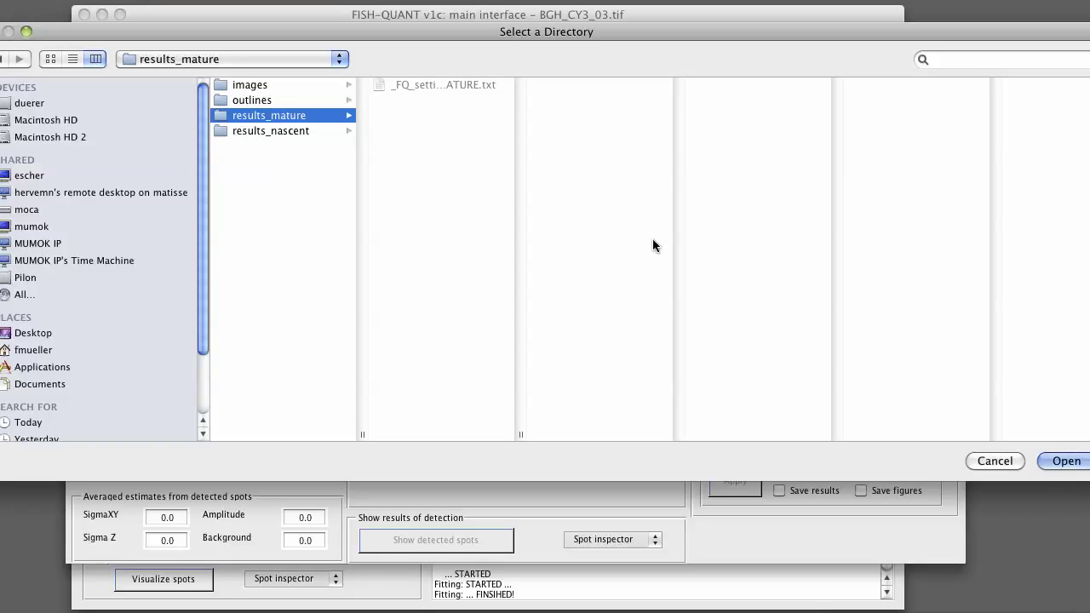
pyautogui.click(1064, 461)
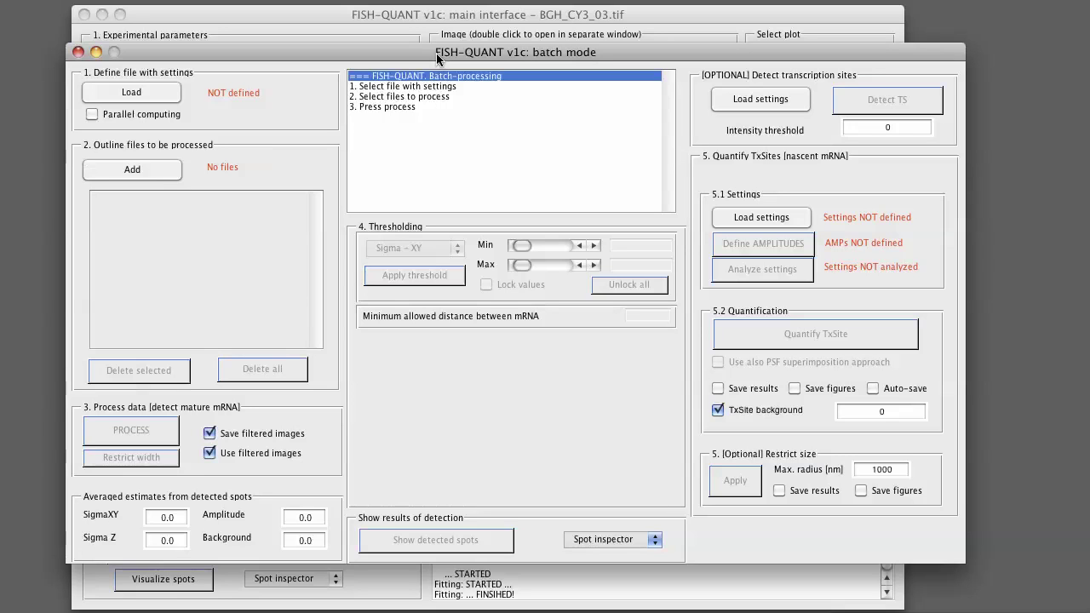
pyautogui.click(167, 91)
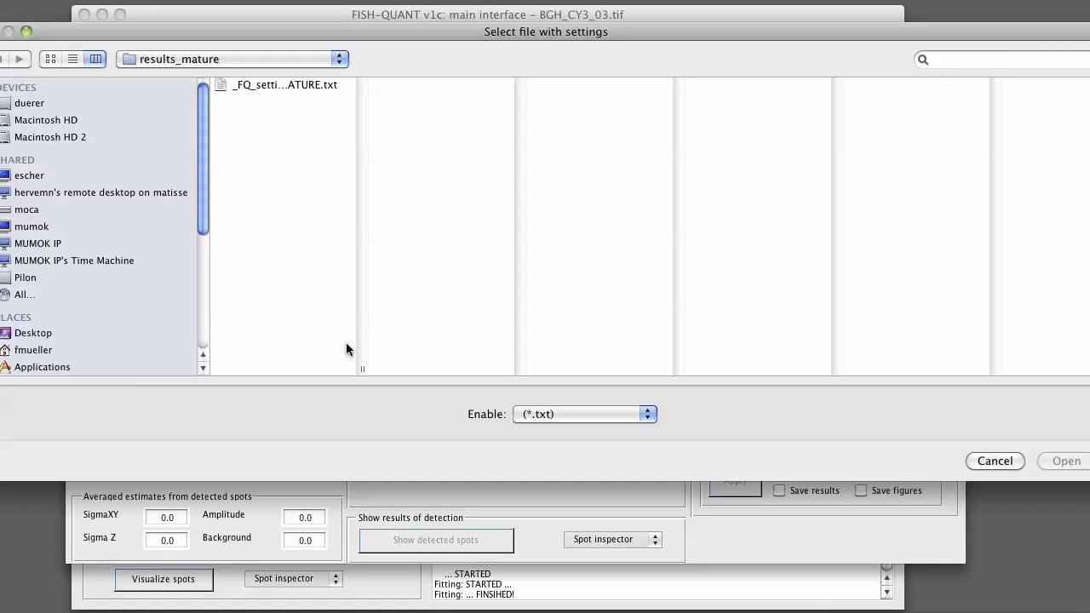
pyautogui.moveTo(361, 366); pyautogui.dragTo(506, 353)
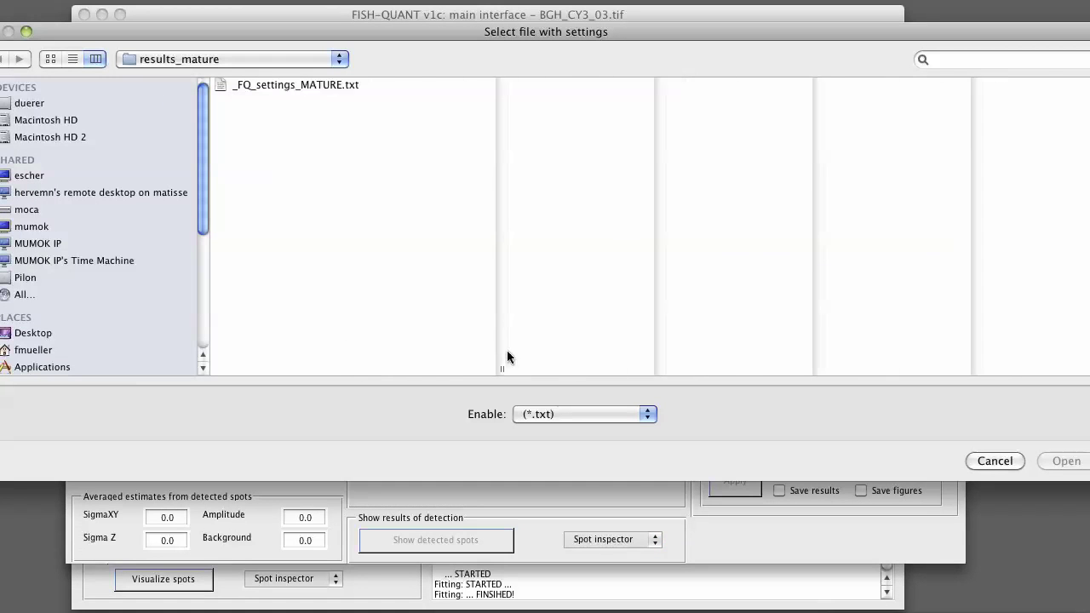
pyautogui.doubleClick(317, 84)
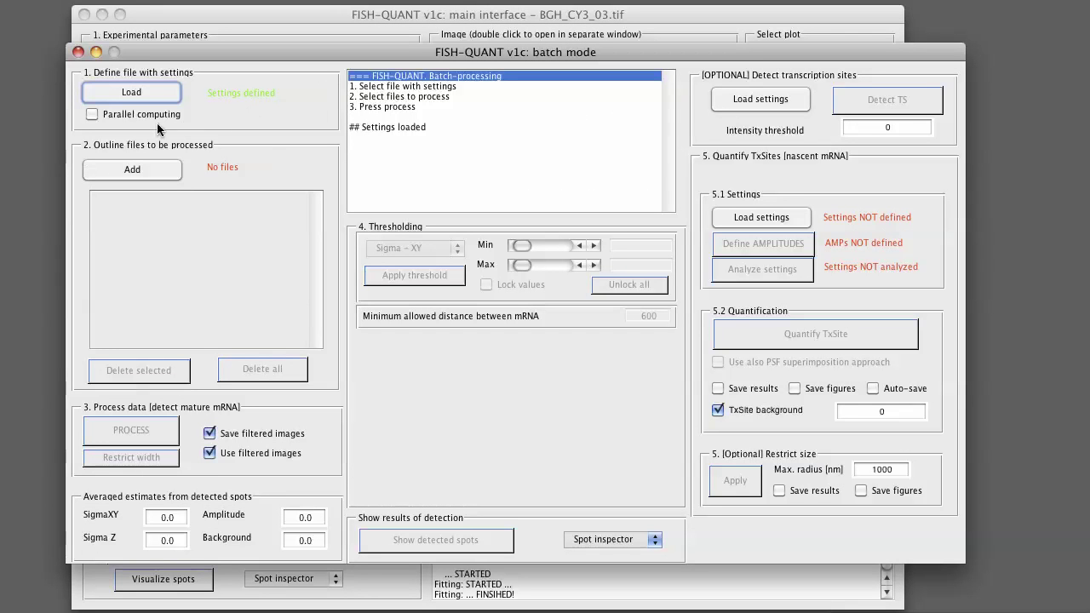
pyautogui.click(97, 114)
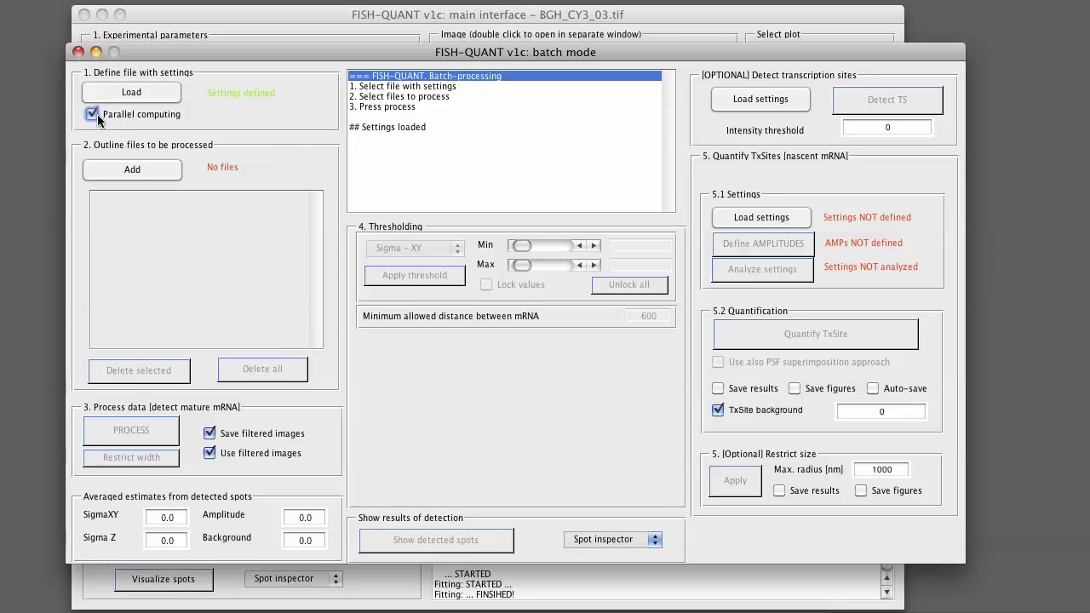
# Add BGH_CY3_01, BGH_CY3_02 and BGH_CY3_03 __outline.txt from the outlines folder to the batch list
pyautogui.click(162, 172)
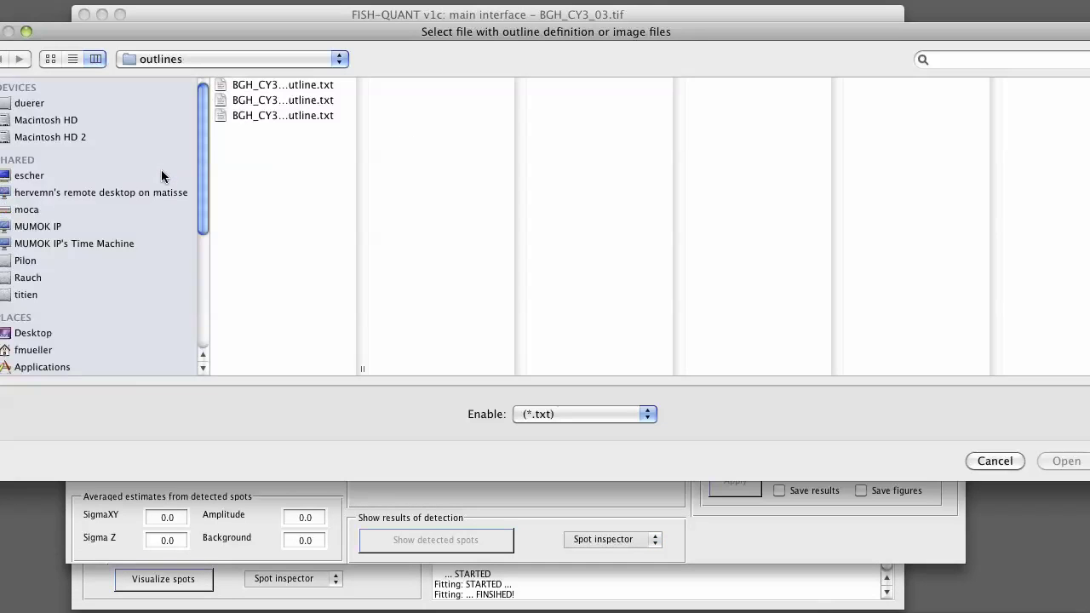
pyautogui.moveTo(359, 369); pyautogui.dragTo(501, 367)
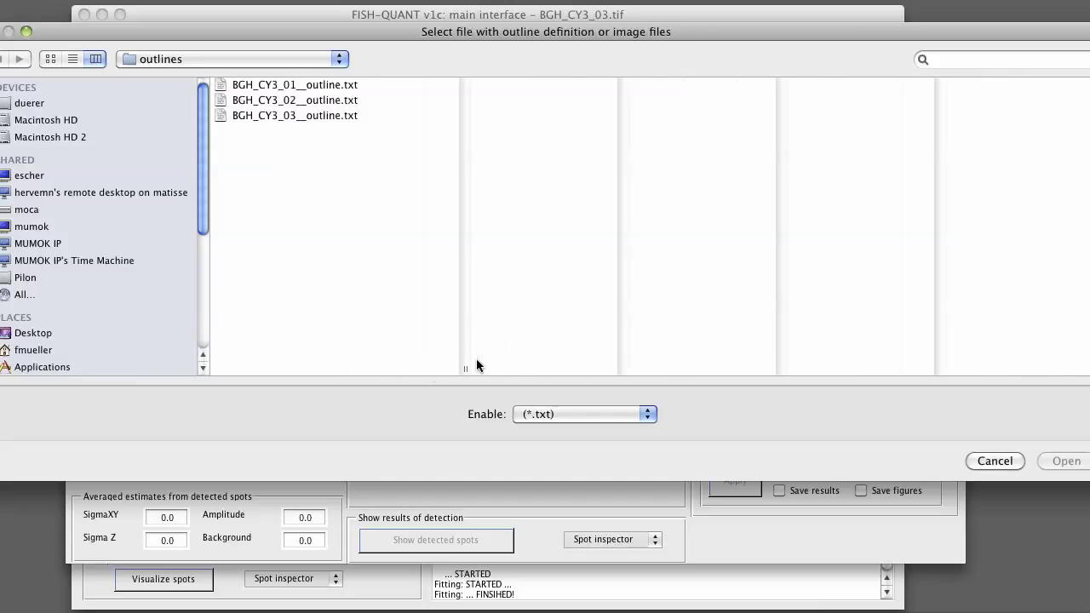
pyautogui.click(320, 87)
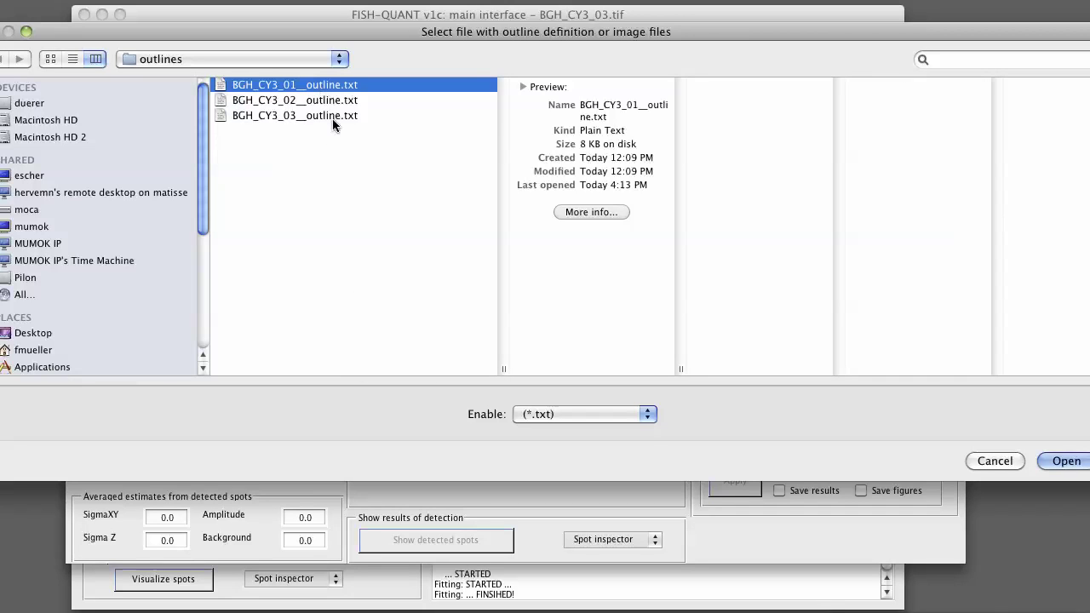
pyautogui.keyDown('shift'); pyautogui.click(332, 116); pyautogui.keyUp('shift')
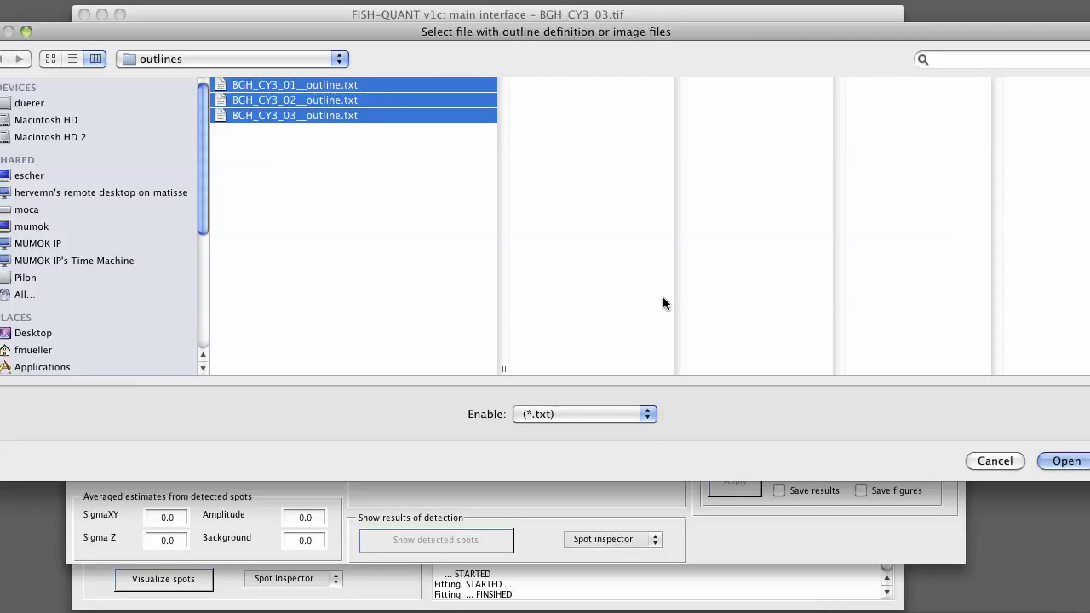
pyautogui.click(1049, 461)
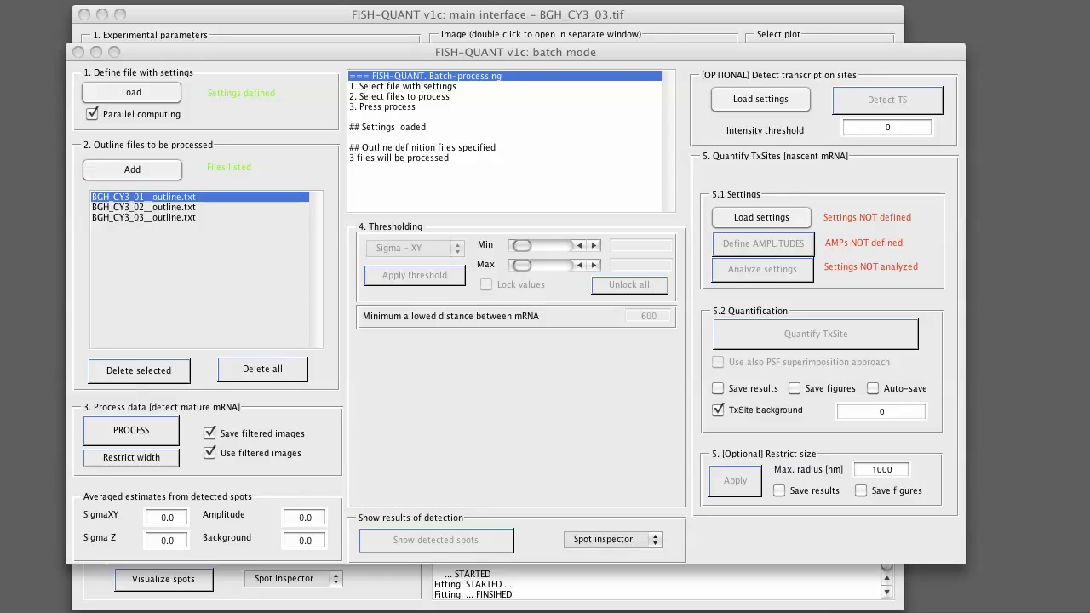
# Process the three images for mature mRNA spots, then bring up a Finder window
pyautogui.click(163, 423)
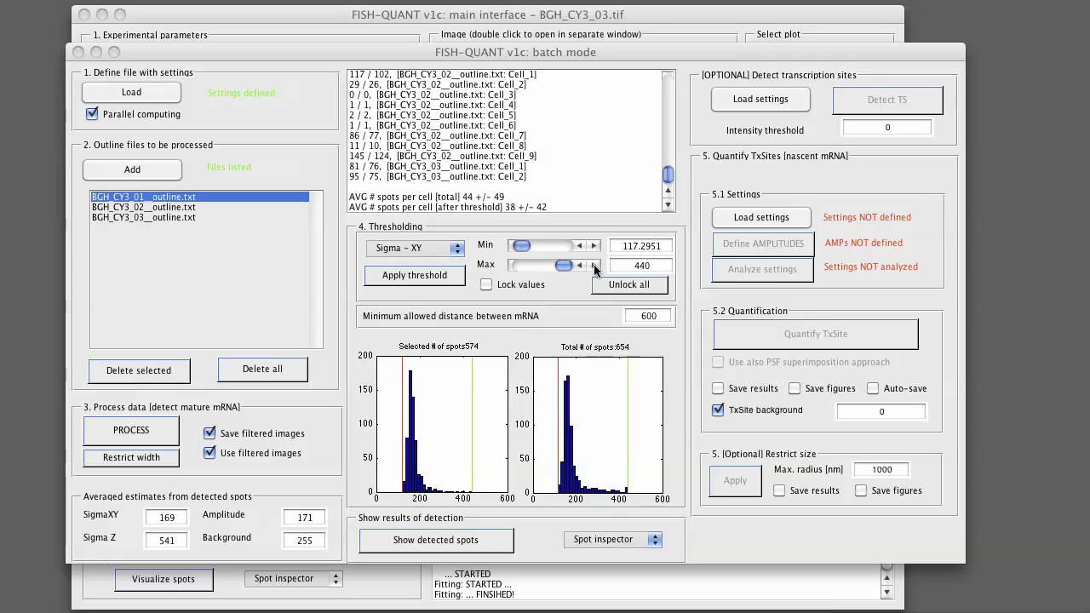
pyautogui.moveTo(667, 176); pyautogui.dragTo(668, 184)
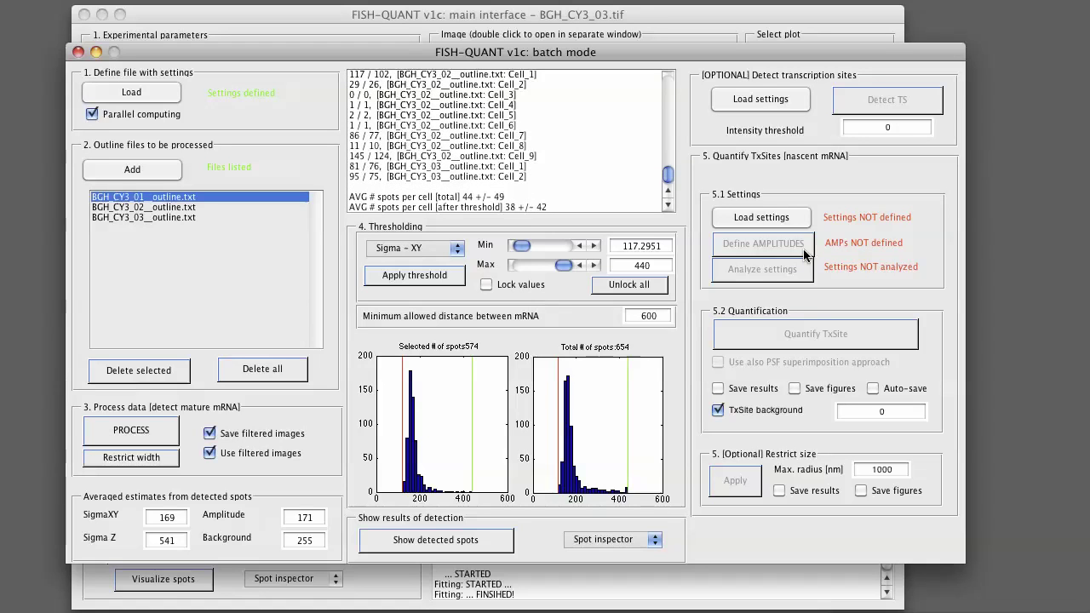
pyautogui.press('super+n')
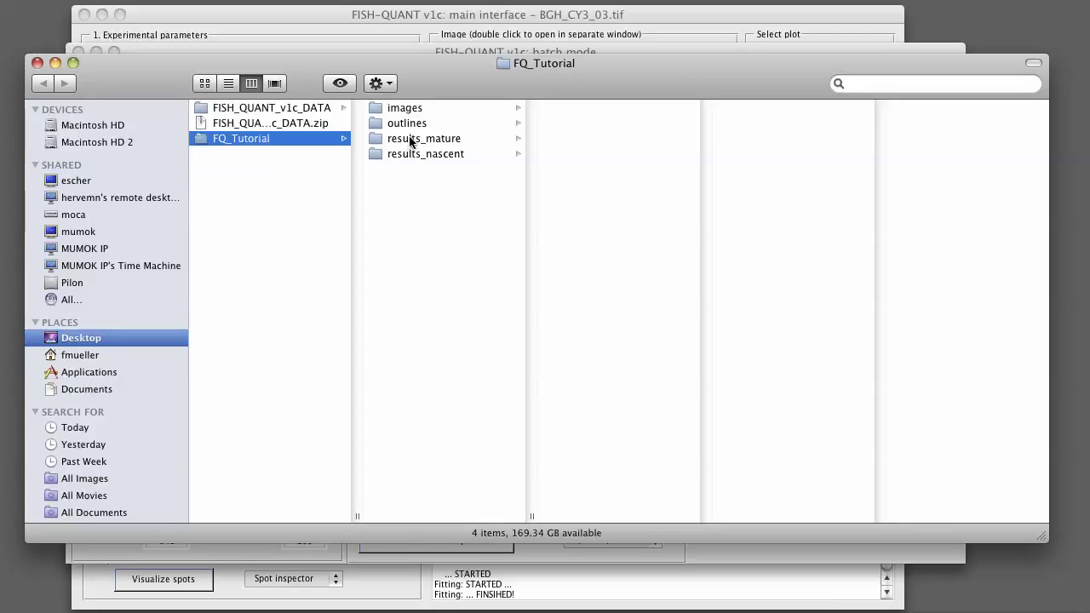
# In the images folder, inspect the new BGH_CY3_01_filtered_batch.tif file
pyautogui.click(415, 111)
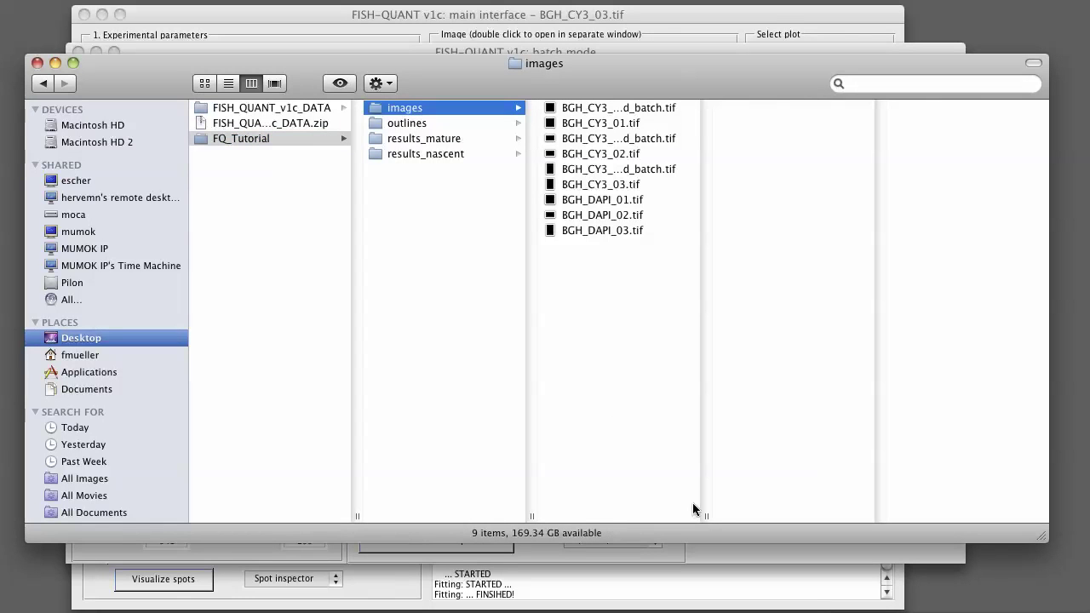
pyautogui.moveTo(706, 517); pyautogui.dragTo(833, 487)
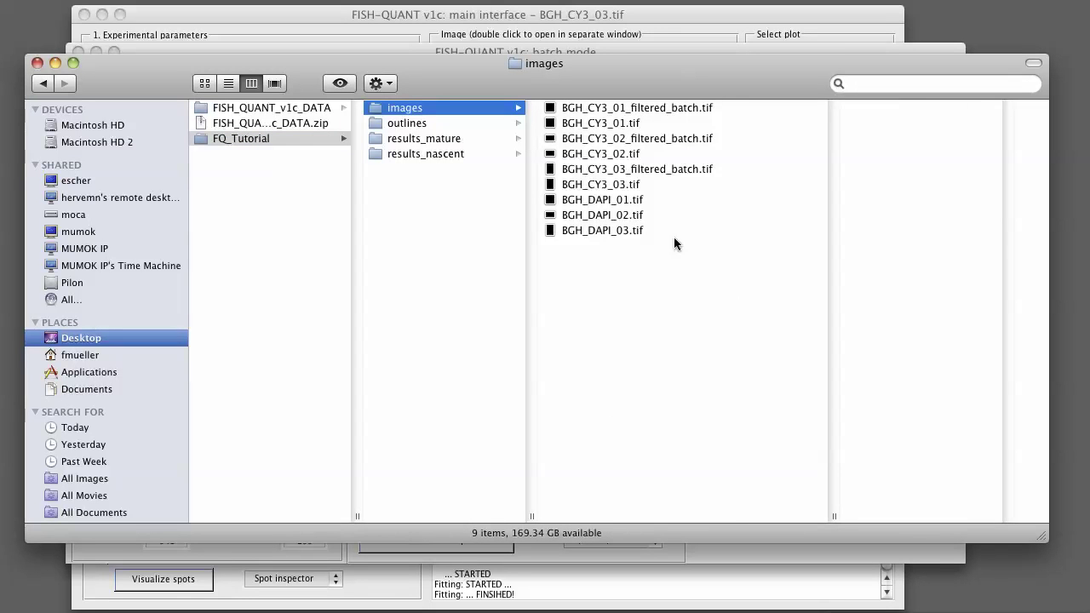
pyautogui.click(662, 109)
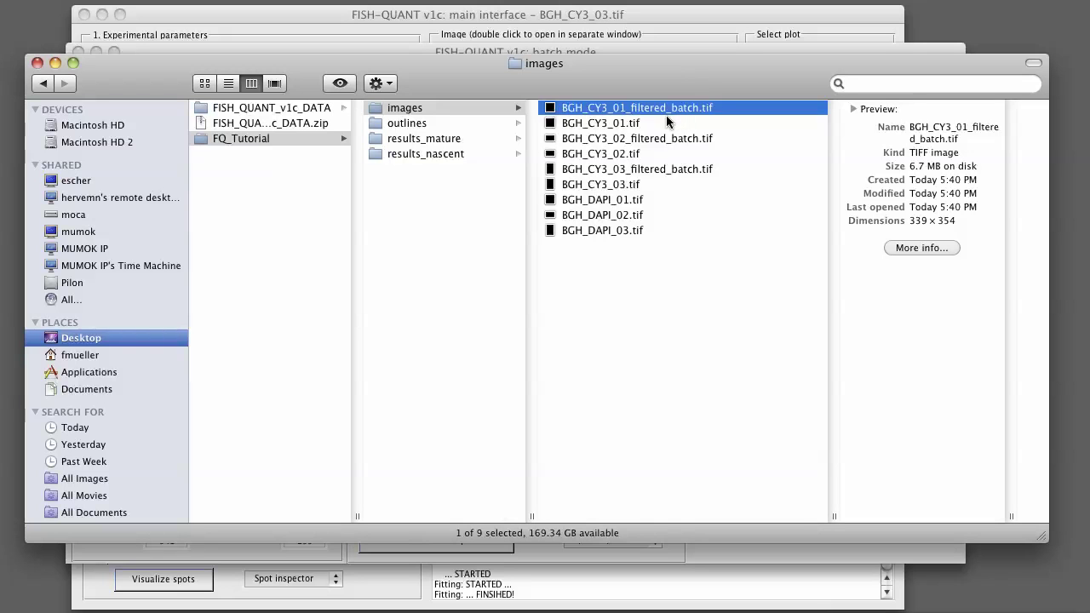
# Open BGH_CY3_01__outline_outline_batch.txt from the outlines folder in TextEdit
pyautogui.click(407, 123)
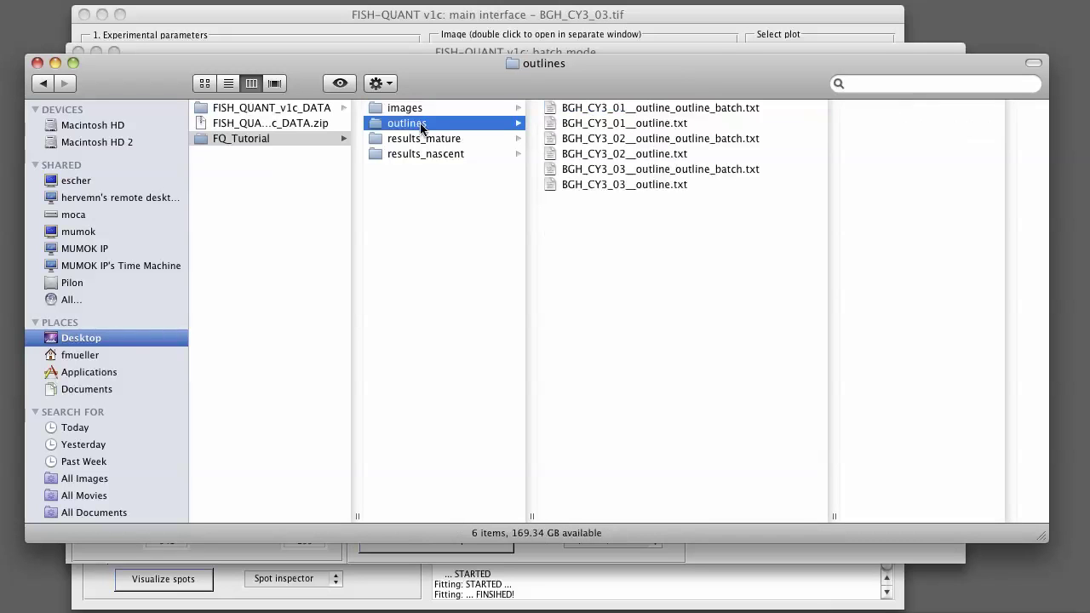
pyautogui.moveTo(828, 516); pyautogui.dragTo(874, 511)
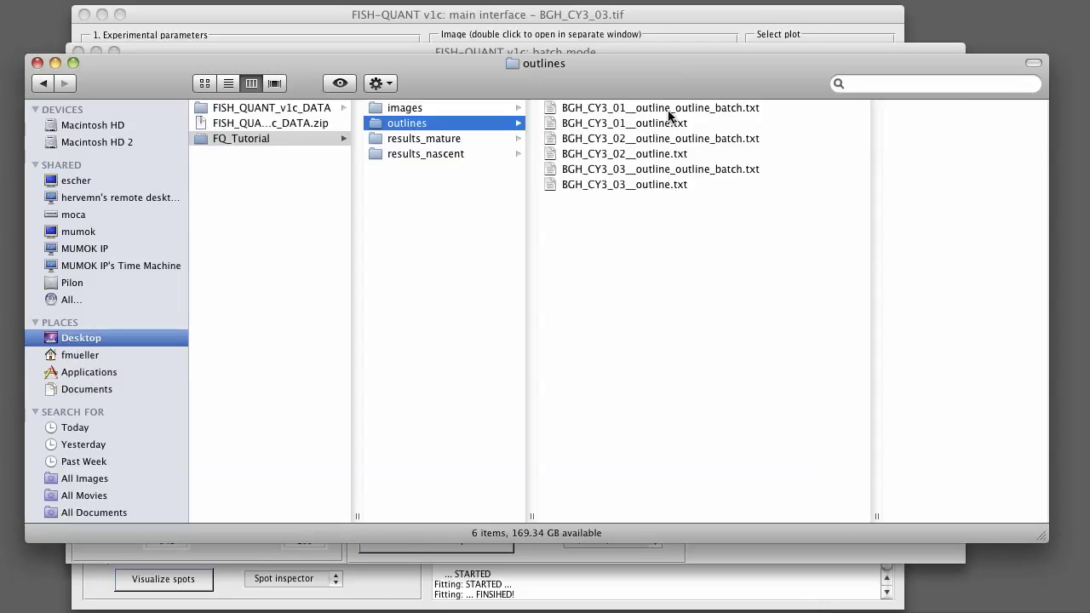
pyautogui.click(717, 110)
pyautogui.doubleClick(717, 110)
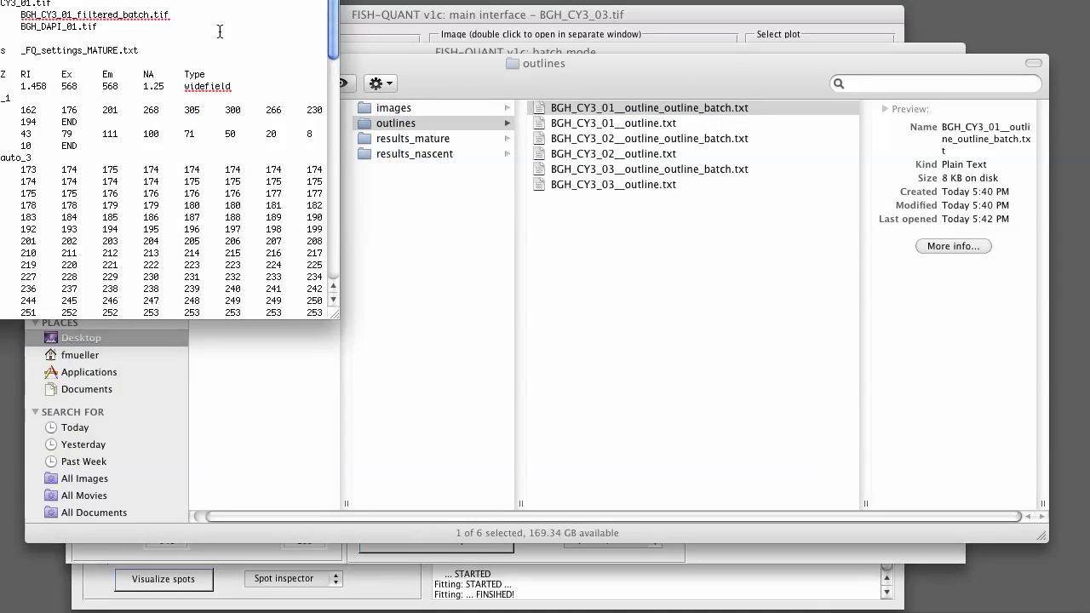
# Widen the TextEdit window, highlight the IMG_Filtered line naming BGH_CY3_01_filtered_batch.tif, then close the file
pyautogui.moveTo(255, 5); pyautogui.dragTo(485, 129)
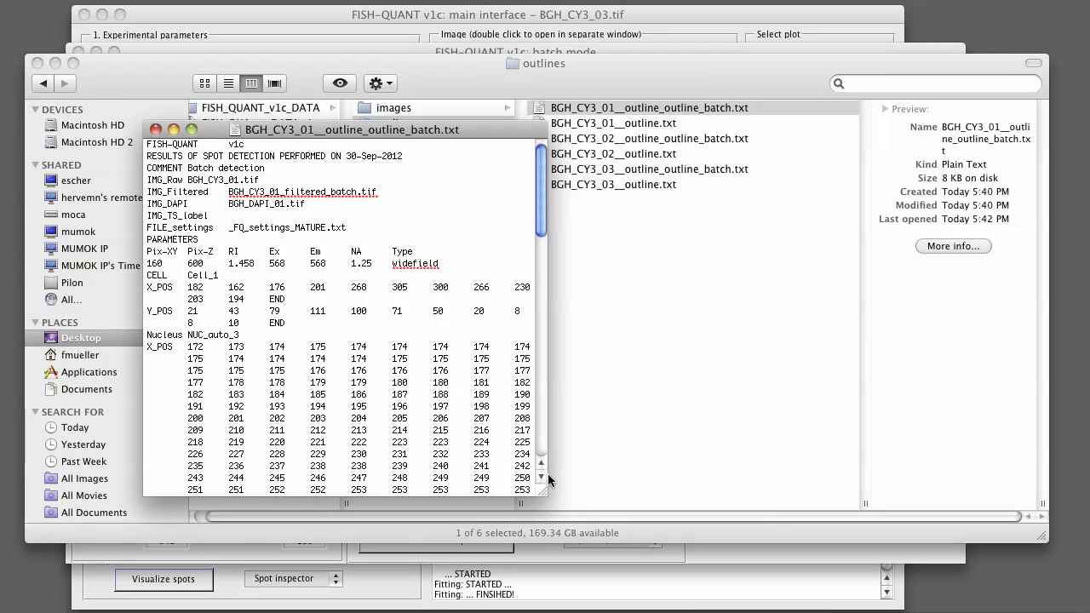
pyautogui.moveTo(542, 494); pyautogui.dragTo(750, 472)
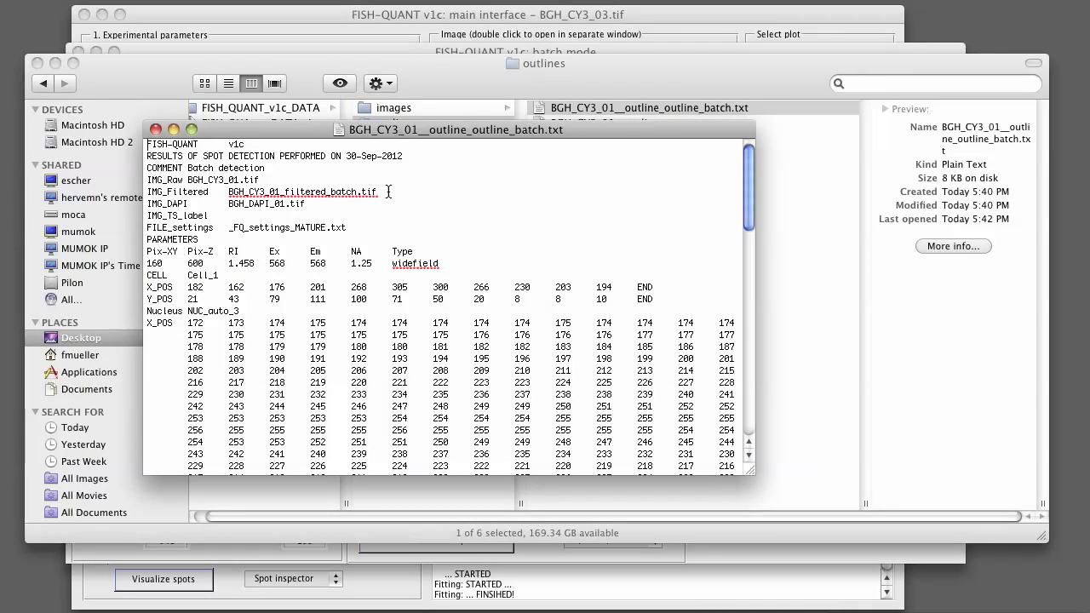
pyautogui.moveTo(388, 192); pyautogui.dragTo(147, 192)
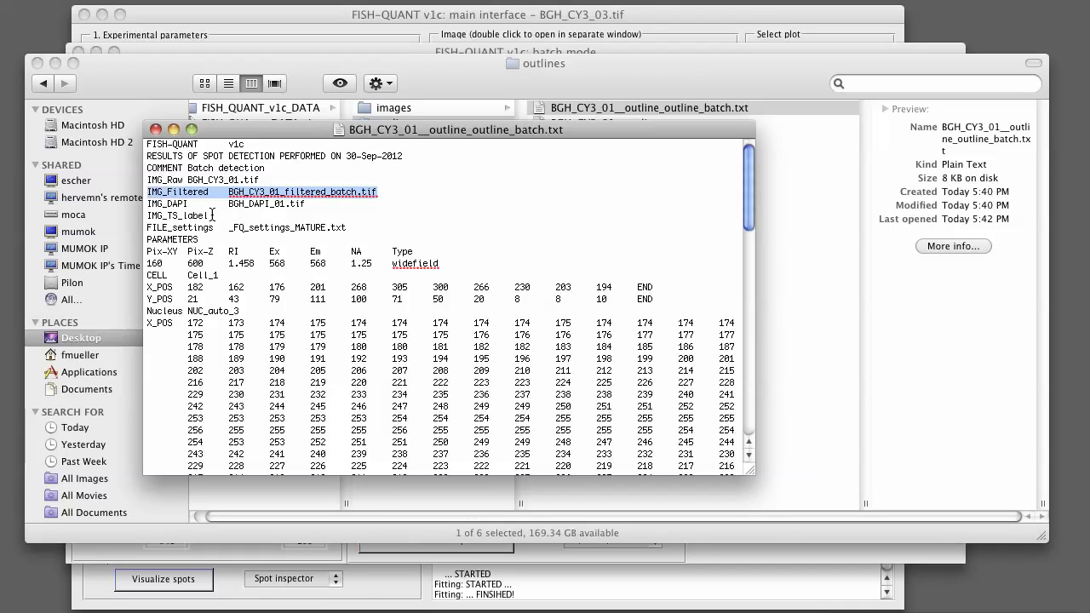
pyautogui.click(156, 130)
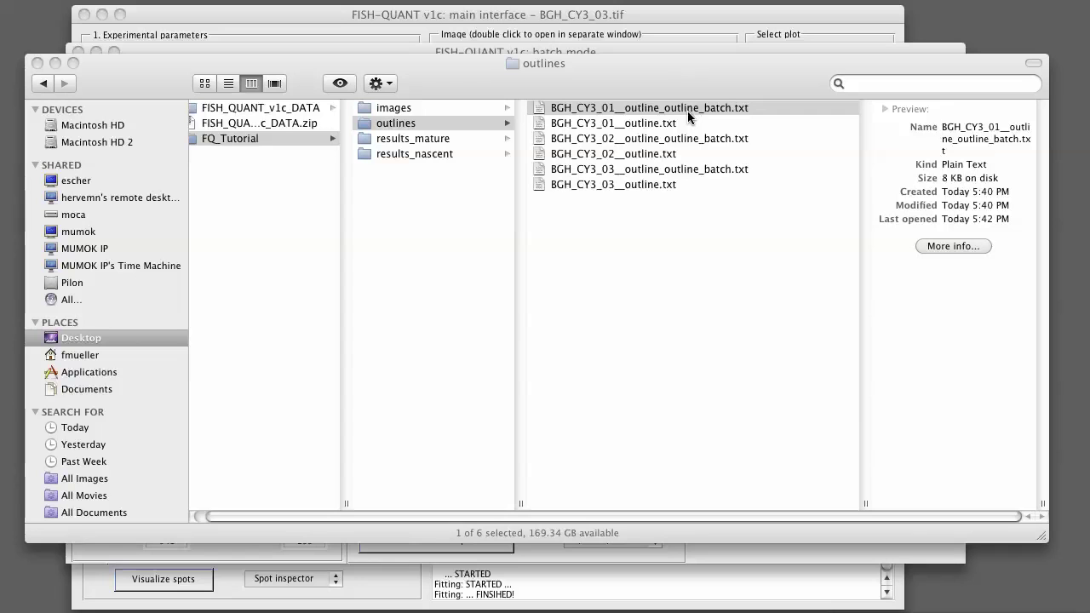
# Create a new folder named outlines_batch inside FQ_Tutorial
pyautogui.click(420, 222)
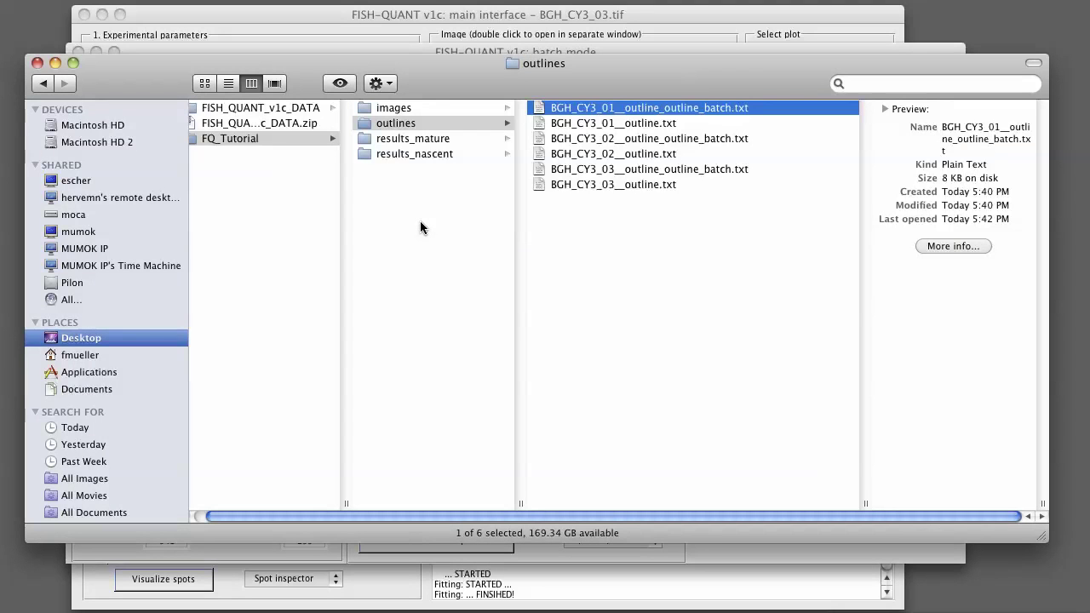
pyautogui.click(419, 226)
pyautogui.rightClick(419, 225)
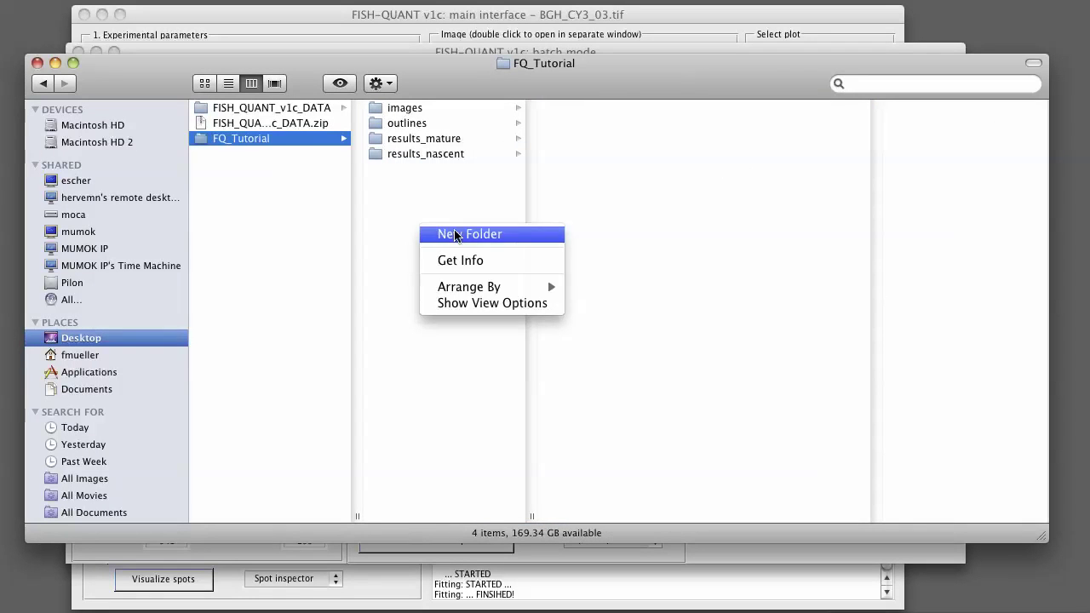
pyautogui.click(456, 235)
pyautogui.write('outl')
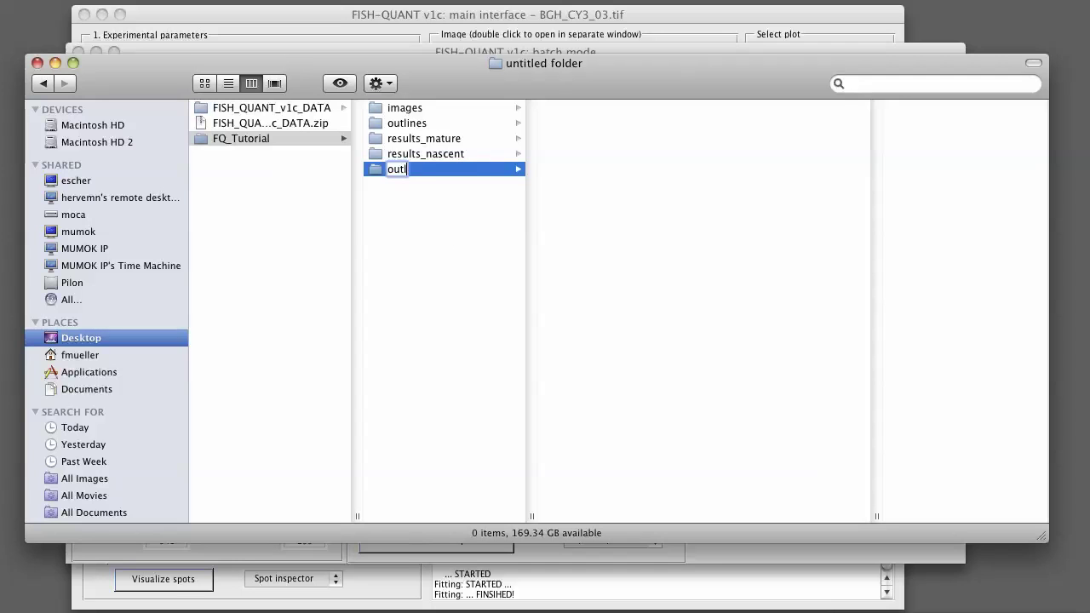
pyautogui.write('ines_f')
pyautogui.write('i')
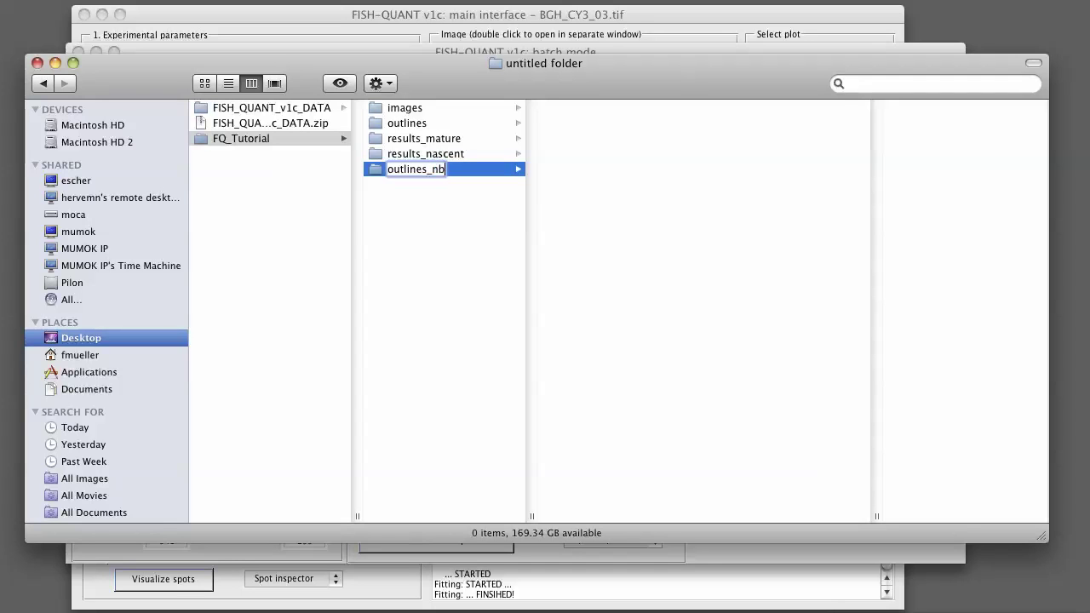
pyautogui.press('BackSpace')
pyautogui.press('BackSpace')
pyautogui.write('batch')
pyautogui.click(418, 245)
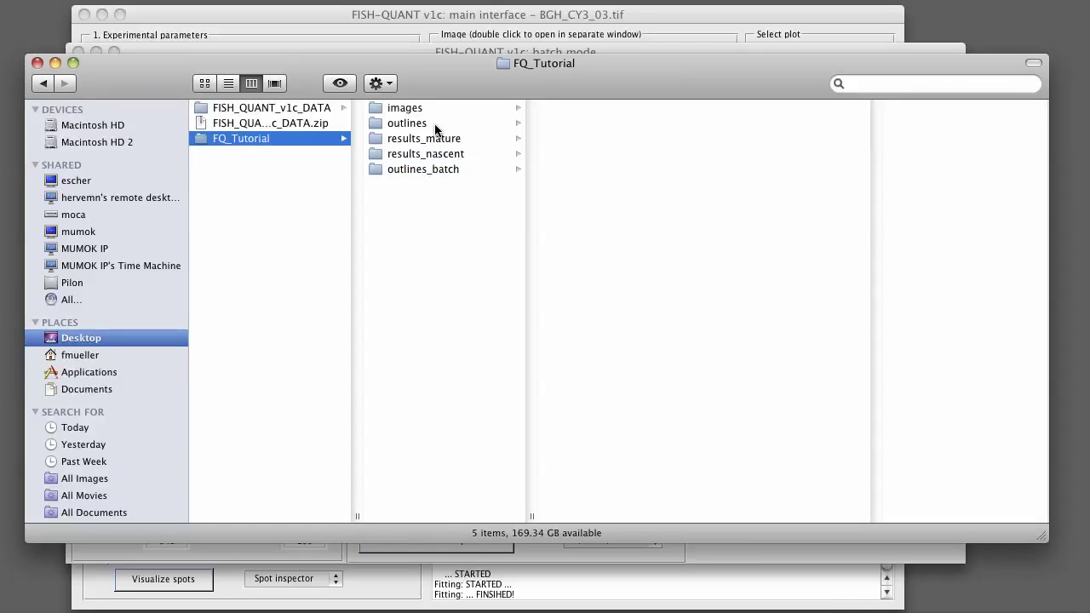
# Move the three _outline_outline_batch.txt files into outlines_batch and close the Finder window
pyautogui.click(438, 126)
pyautogui.click(711, 111)
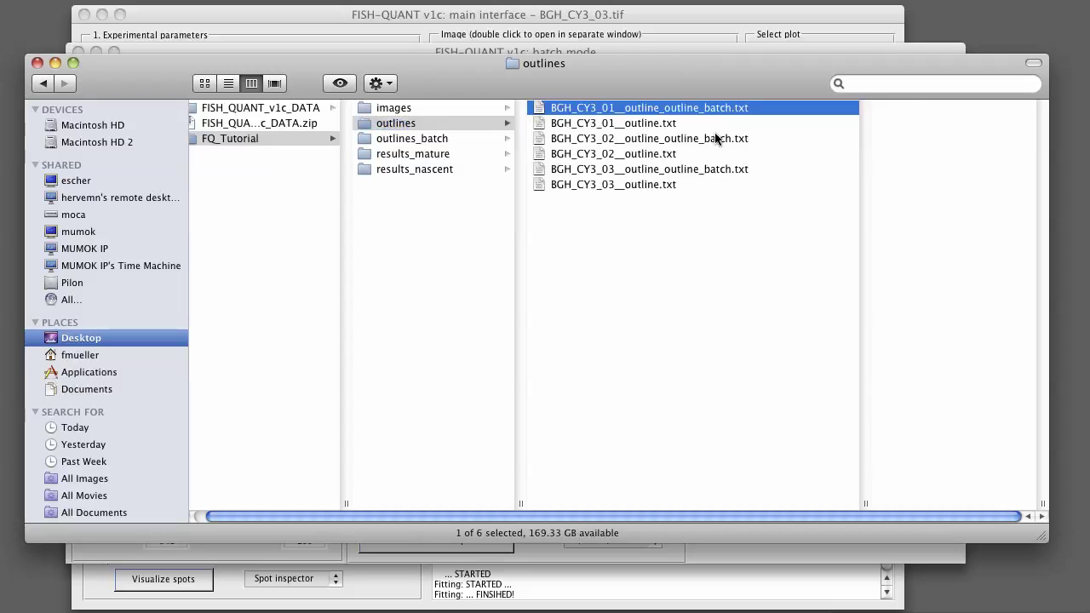
pyautogui.keyDown('super'); pyautogui.click(714, 138); pyautogui.keyUp('super')
pyautogui.keyDown('super'); pyautogui.click(714, 170); pyautogui.keyUp('super')
pyautogui.moveTo(586, 147); pyautogui.dragTo(442, 146)
pyautogui.click(442, 141)
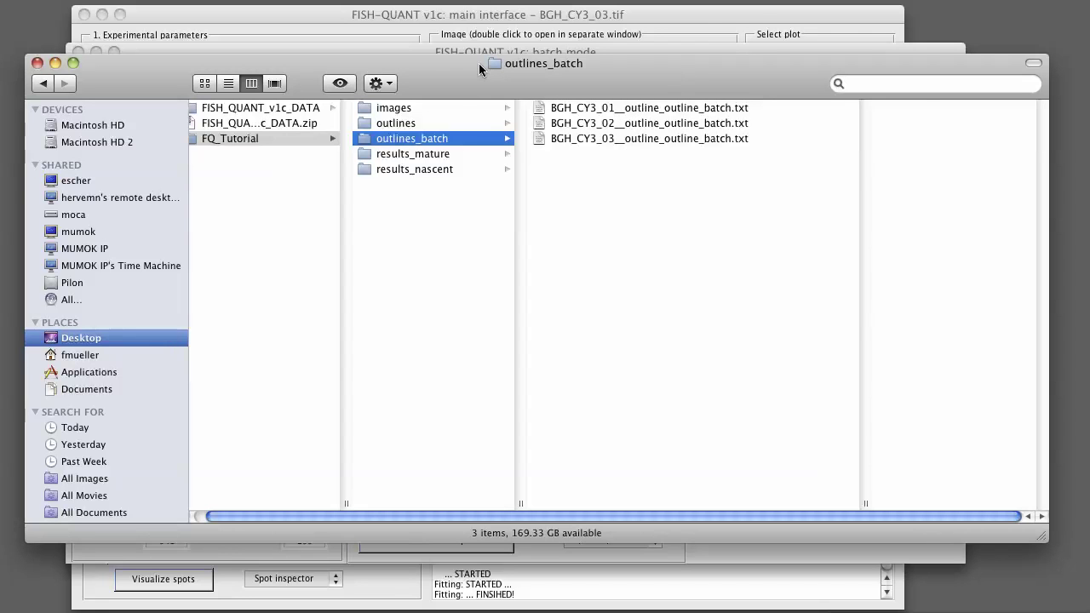
pyautogui.moveTo(479, 63); pyautogui.dragTo(692, 83)
pyautogui.press('super+w')
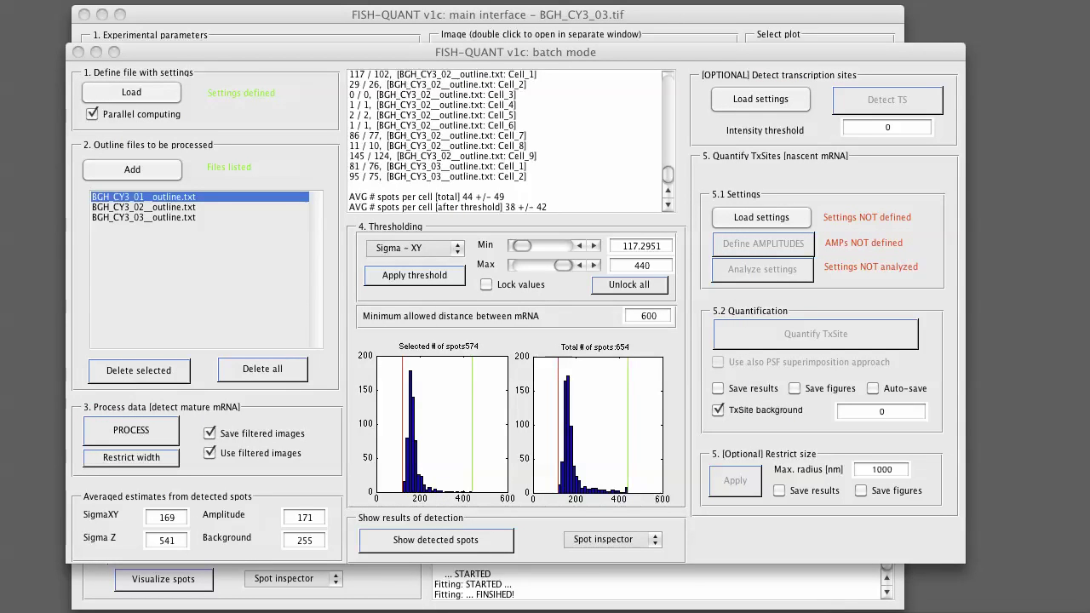
# Lower the Sigma-XY maximum threshold to about 221.022 and lock the values
pyautogui.moveTo(541, 49); pyautogui.dragTo(535, 46)
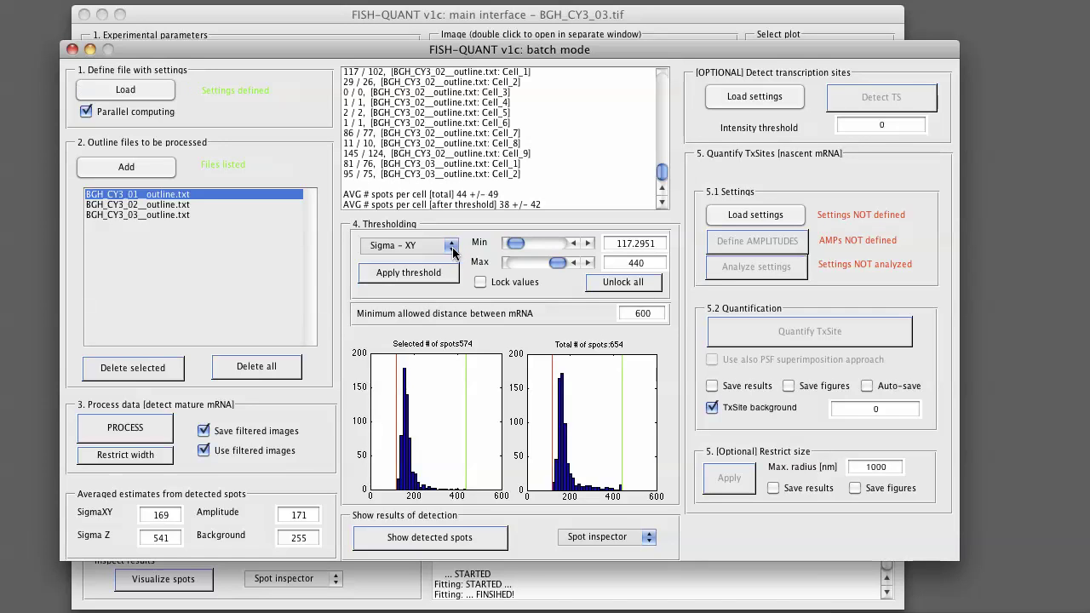
pyautogui.moveTo(555, 262); pyautogui.dragTo(526, 262)
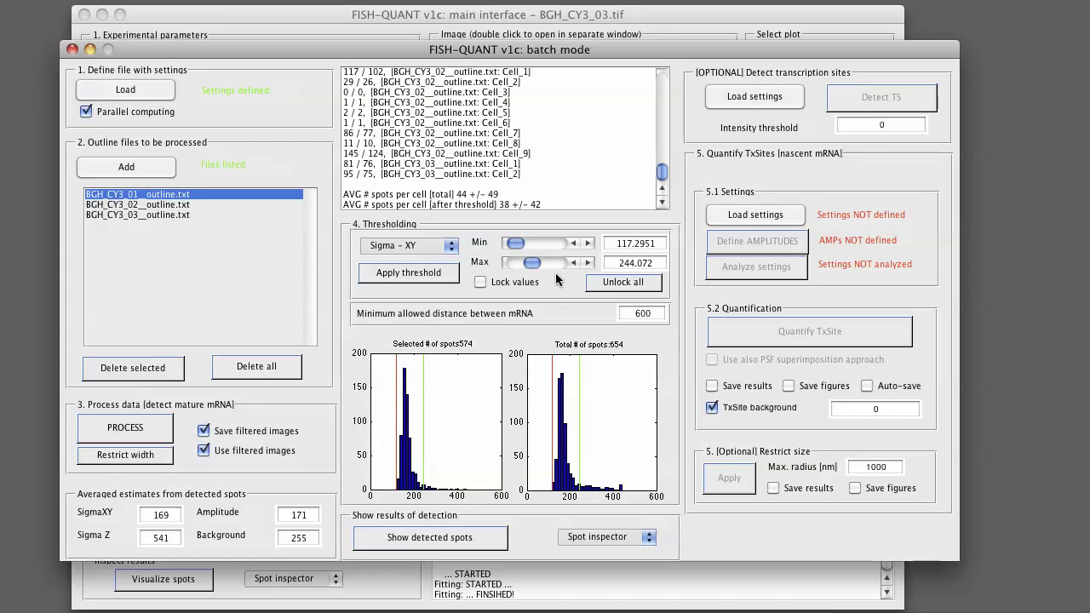
pyautogui.click(498, 285)
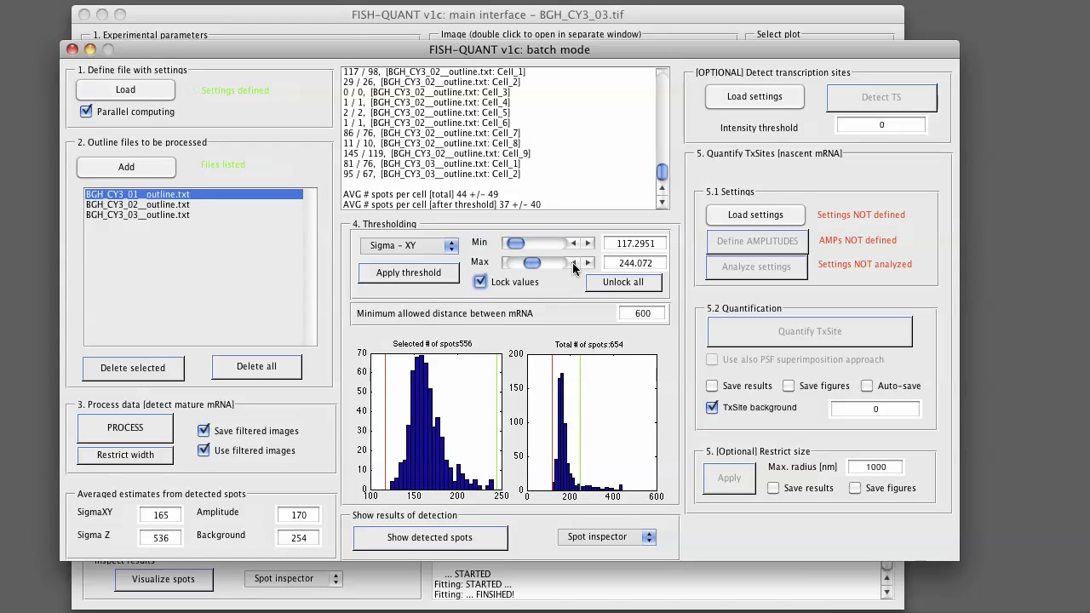
pyautogui.moveTo(534, 268); pyautogui.dragTo(531, 266)
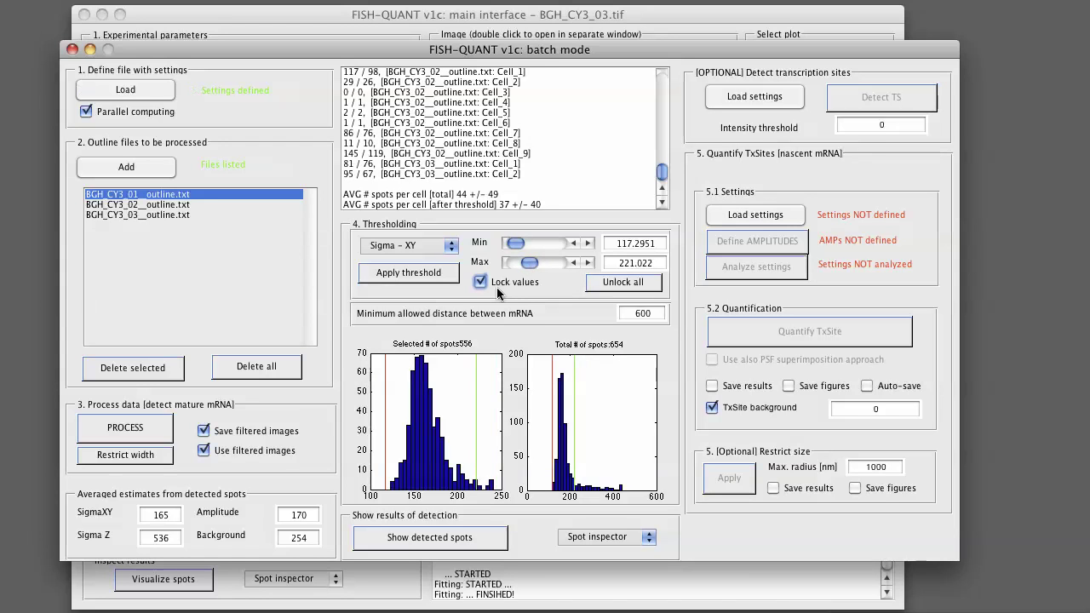
# Switch thresholding to Sigma-Z, lower its maximum to about 778.944, and lock it
pyautogui.click(453, 247)
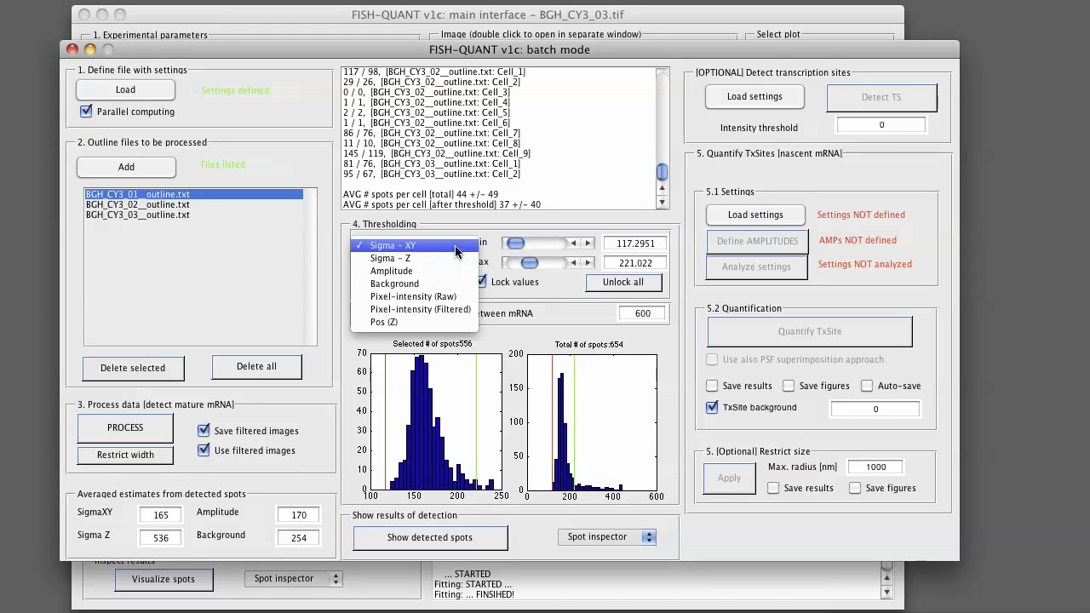
pyautogui.click(440, 258)
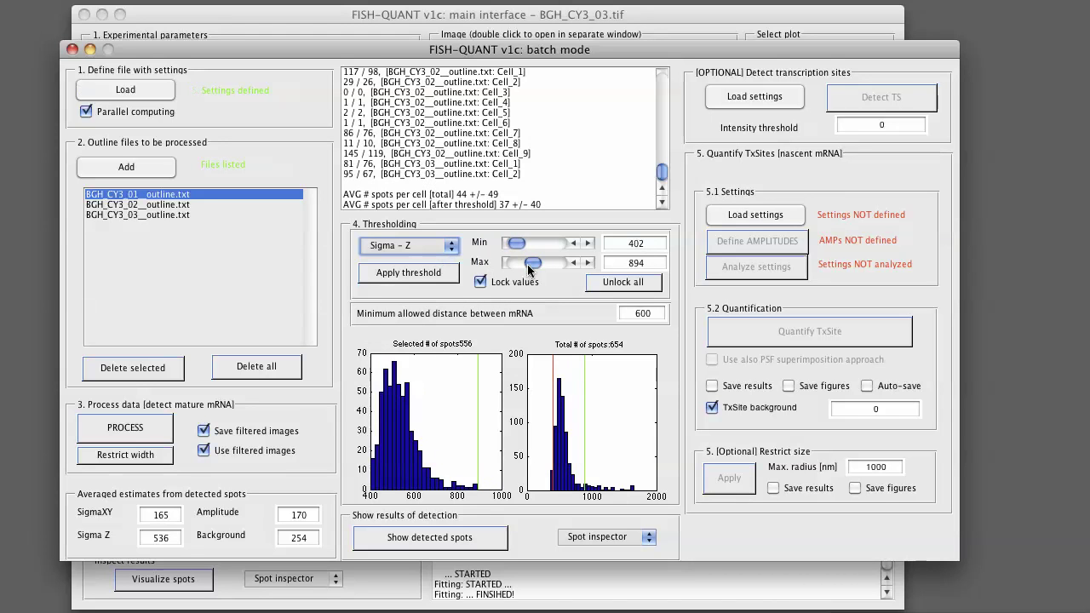
pyautogui.moveTo(531, 267); pyautogui.dragTo(525, 261)
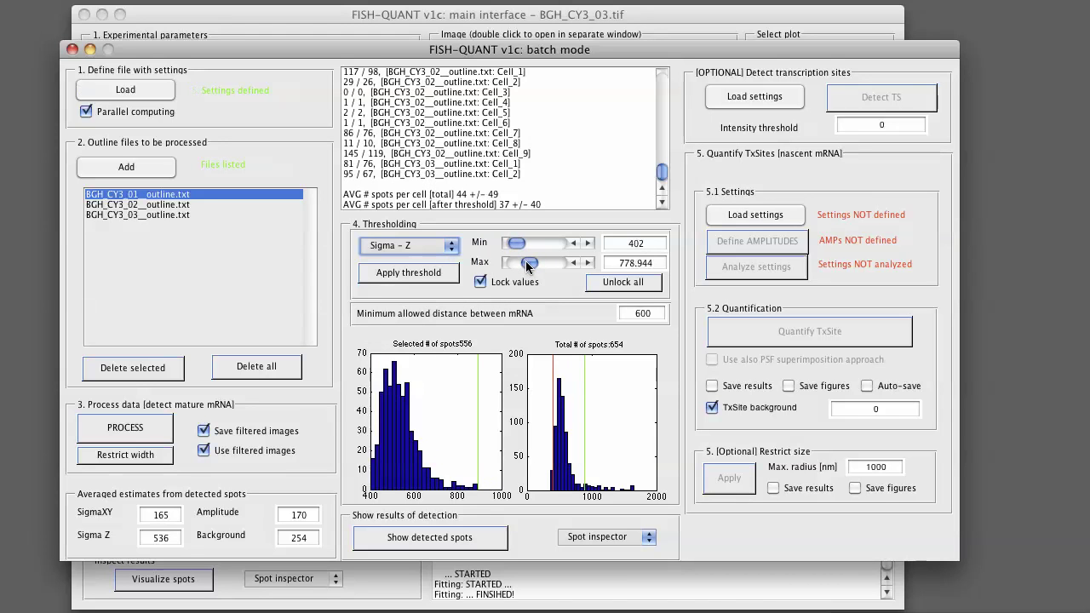
pyautogui.click(436, 274)
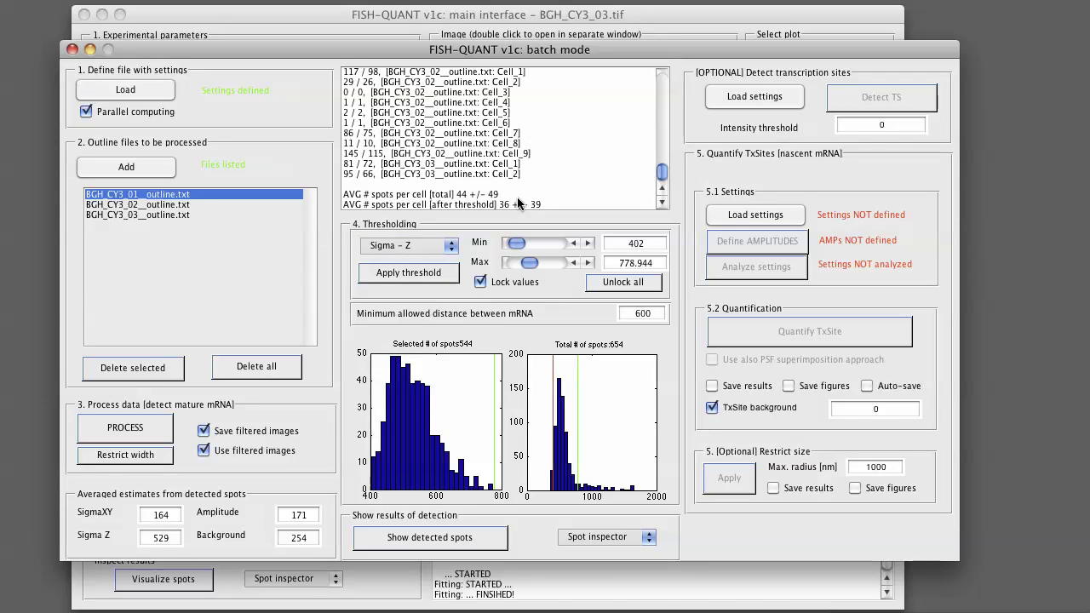
# Select image BGH_CY3_02 and open its detected spots in the spot inspector
pyautogui.click(176, 206)
pyautogui.click(180, 196)
pyautogui.click(180, 206)
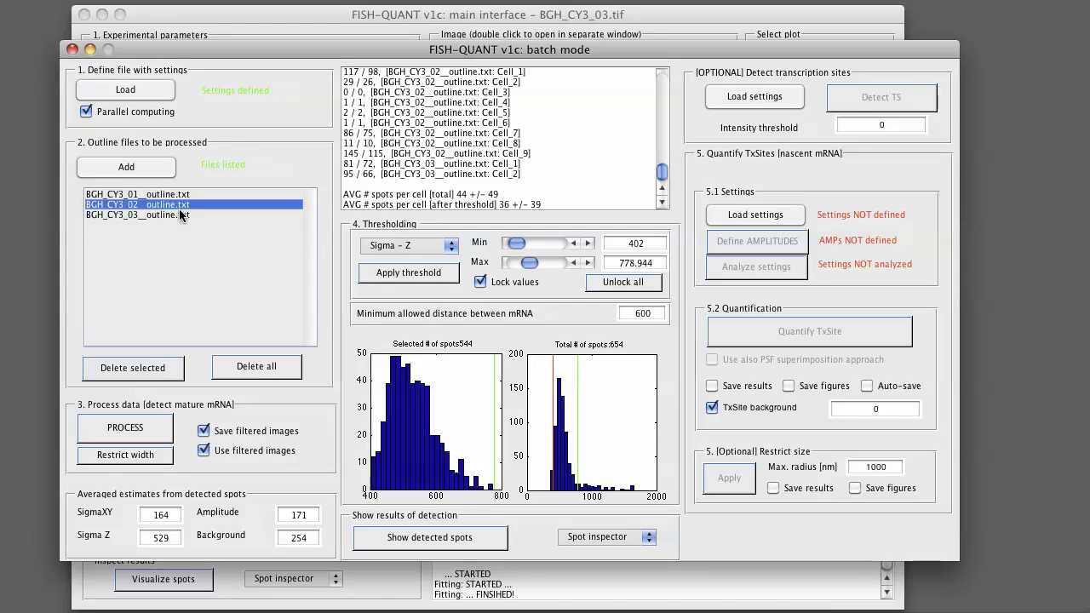
pyautogui.click(181, 216)
pyautogui.click(181, 195)
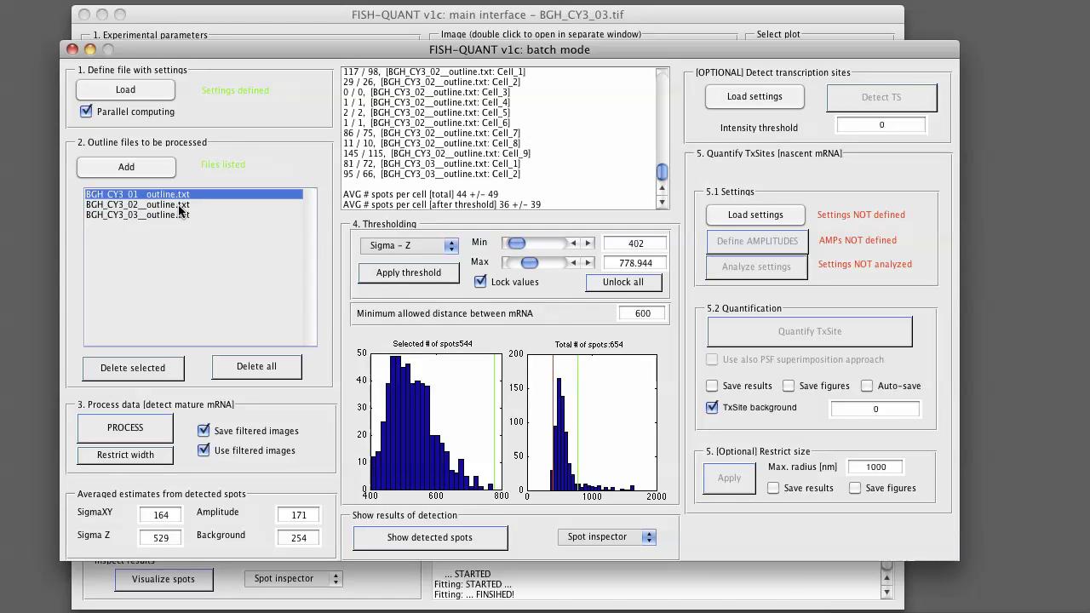
pyautogui.click(182, 206)
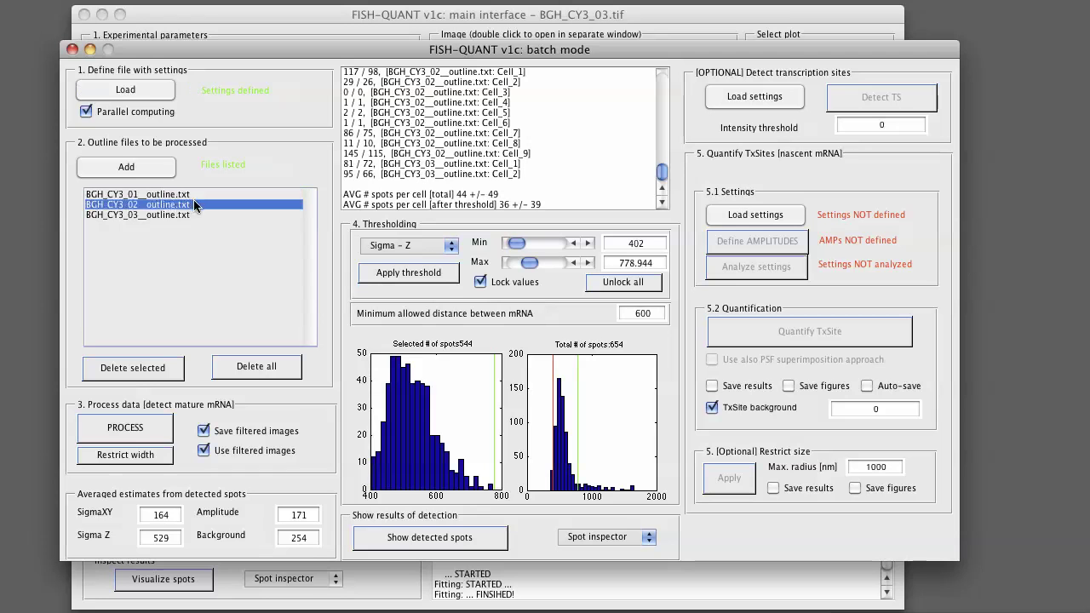
pyautogui.click(461, 552)
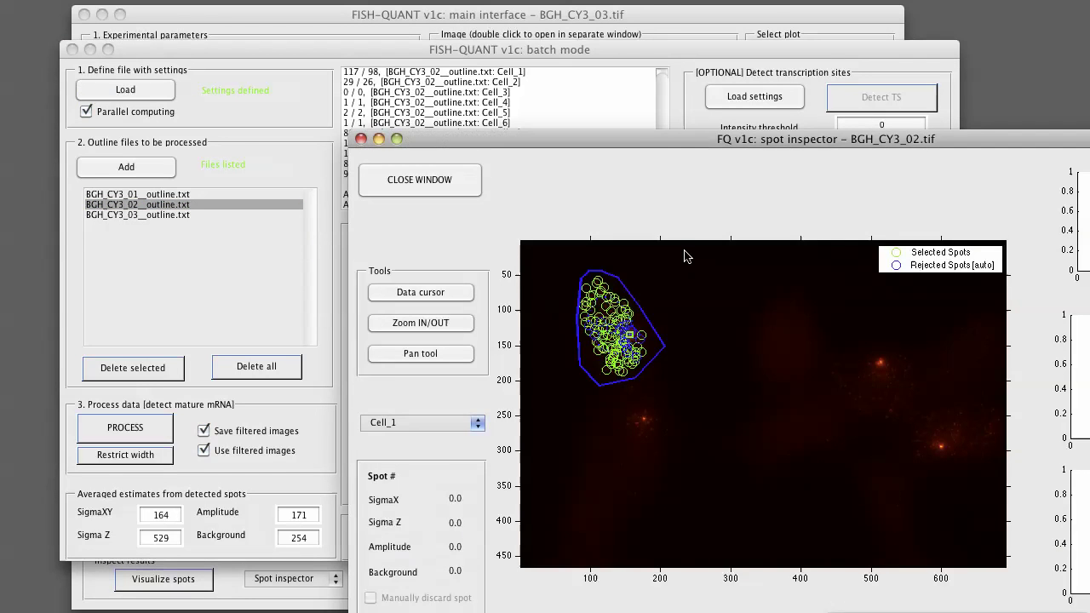
pyautogui.moveTo(737, 143); pyautogui.dragTo(447, 17)
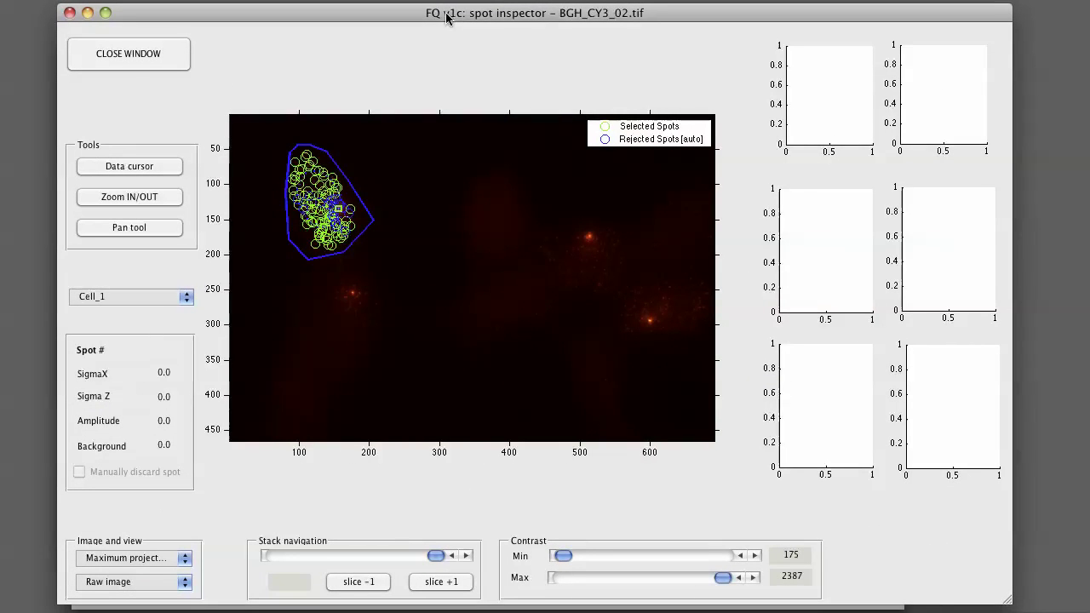
# Read spot 89's fitted values in Cell_1 with the data cursor, then close the inspector
pyautogui.click(167, 169)
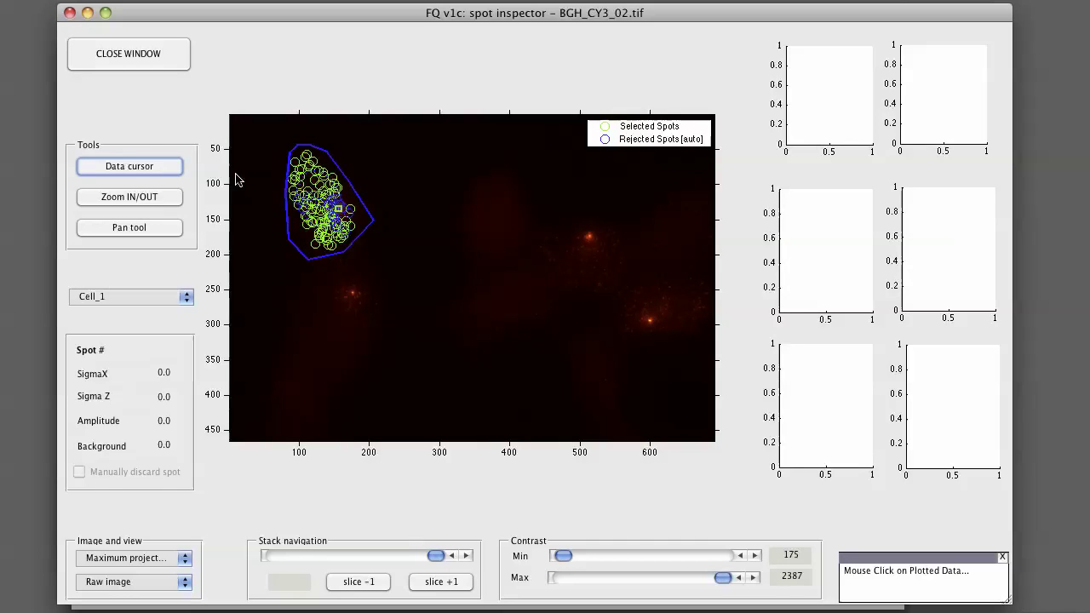
pyautogui.click(293, 162)
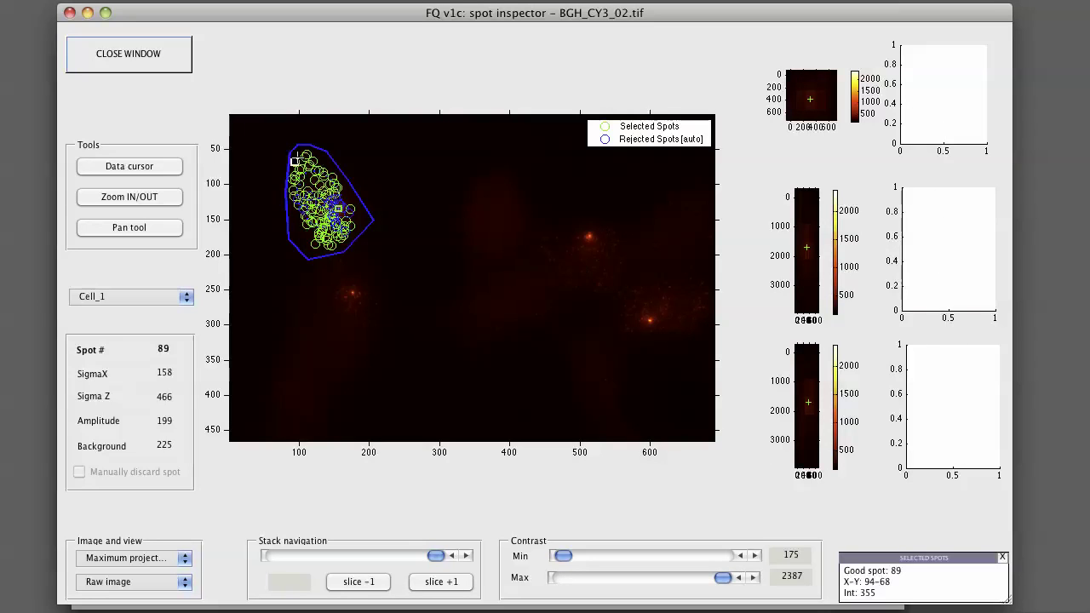
pyautogui.click(165, 66)
pyautogui.click(502, 262)
# Save the batch detection settings, then save per-image spot results with suffix _spots_120930.txt
pyautogui.moveTo(496, 51); pyautogui.dragTo(493, 51)
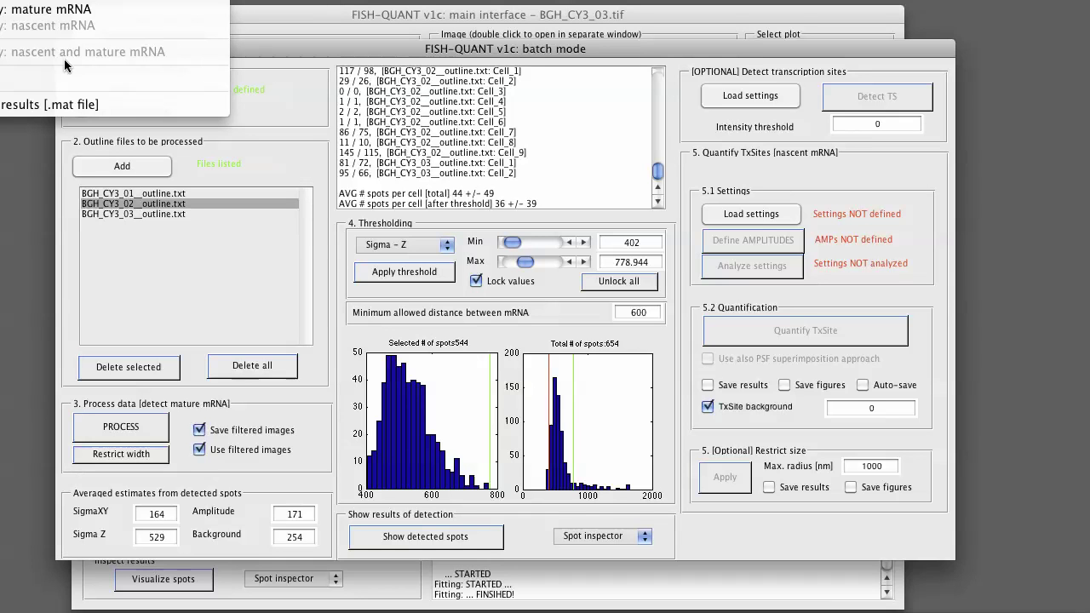
pyautogui.click(49, 80)
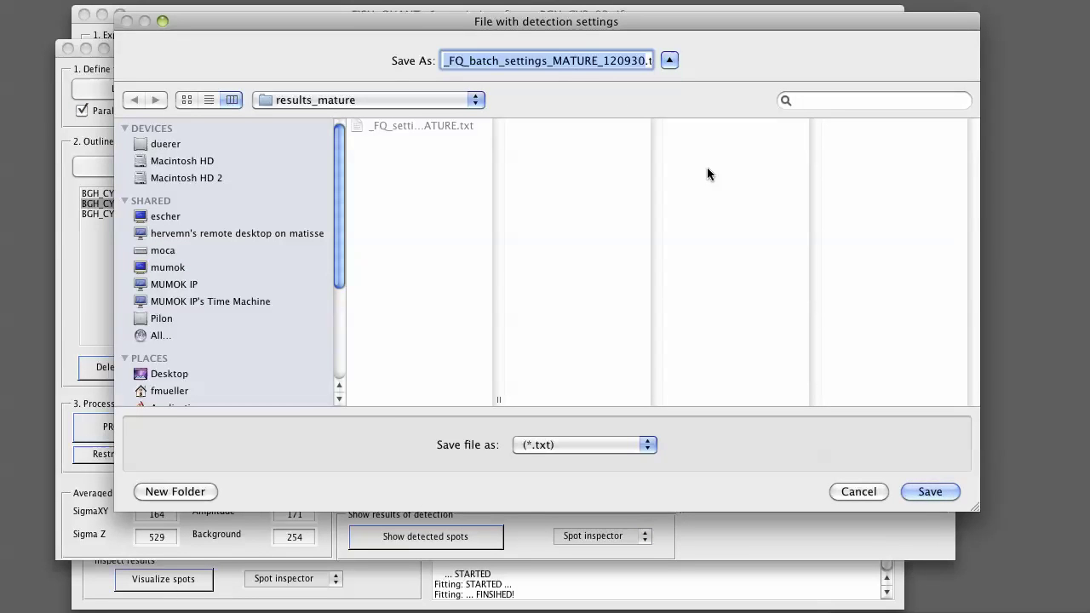
pyautogui.click(931, 491)
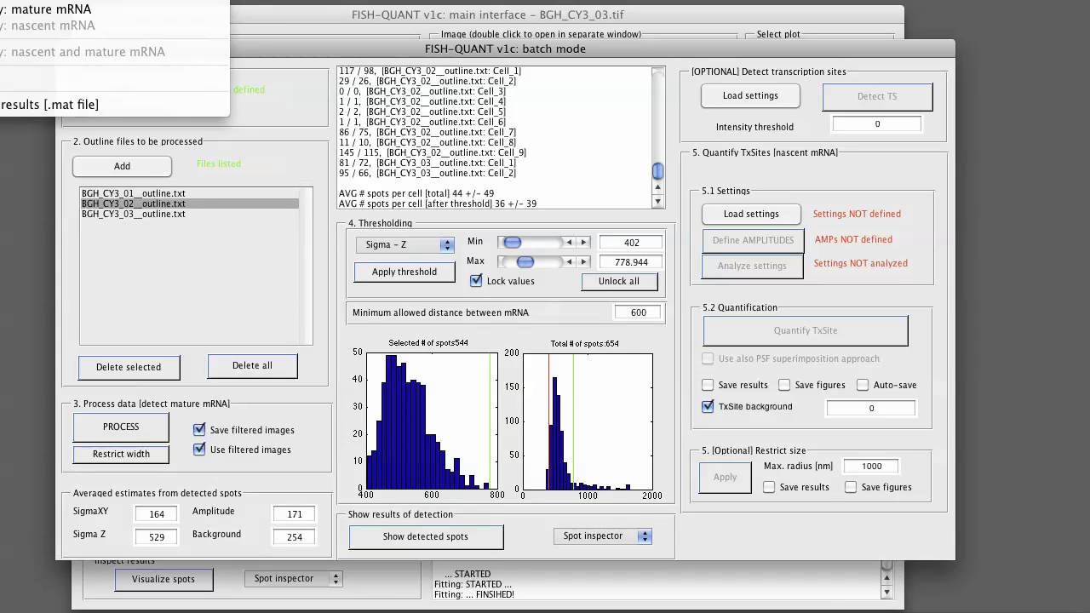
pyautogui.click(47, 10)
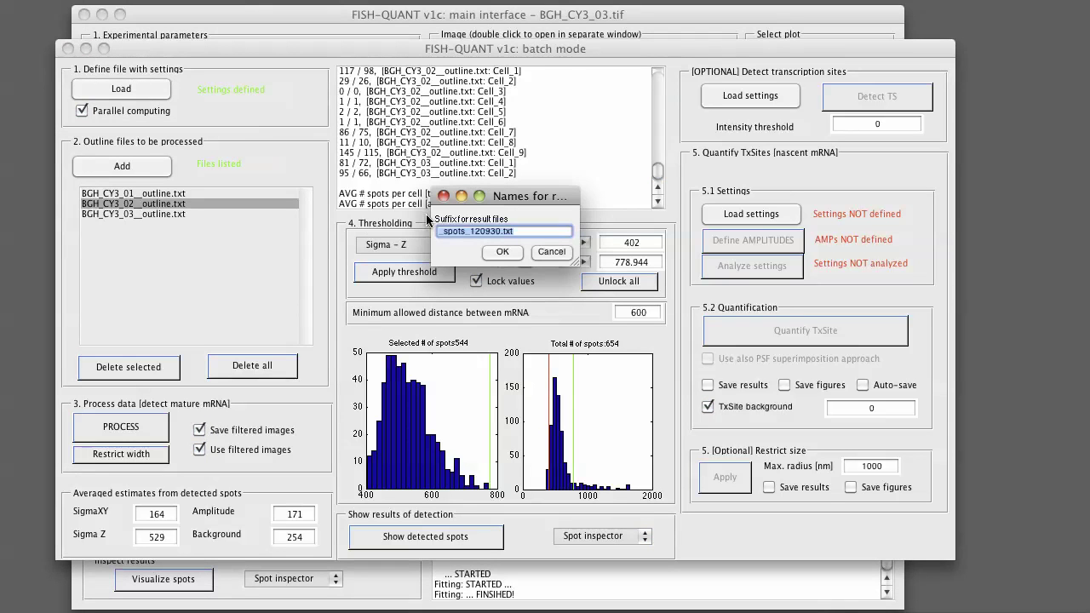
pyautogui.click(502, 250)
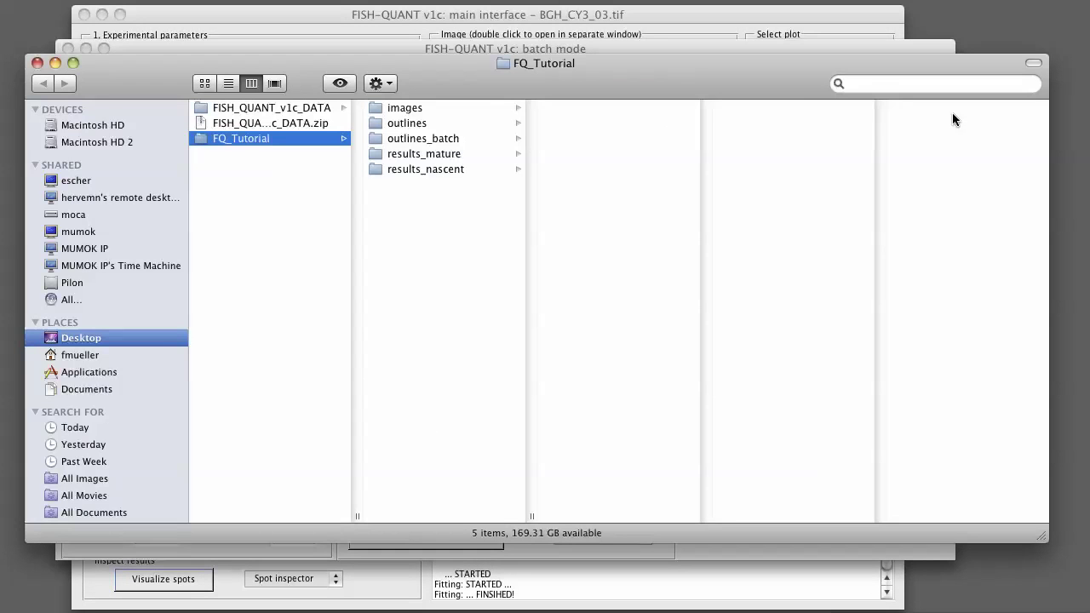
# Check that results_mature holds the batch settings file and three BGH_CY3 _outline_spots_120930.txt files, then close the window
pyautogui.click(430, 154)
pyautogui.moveTo(707, 515); pyautogui.dragTo(823, 492)
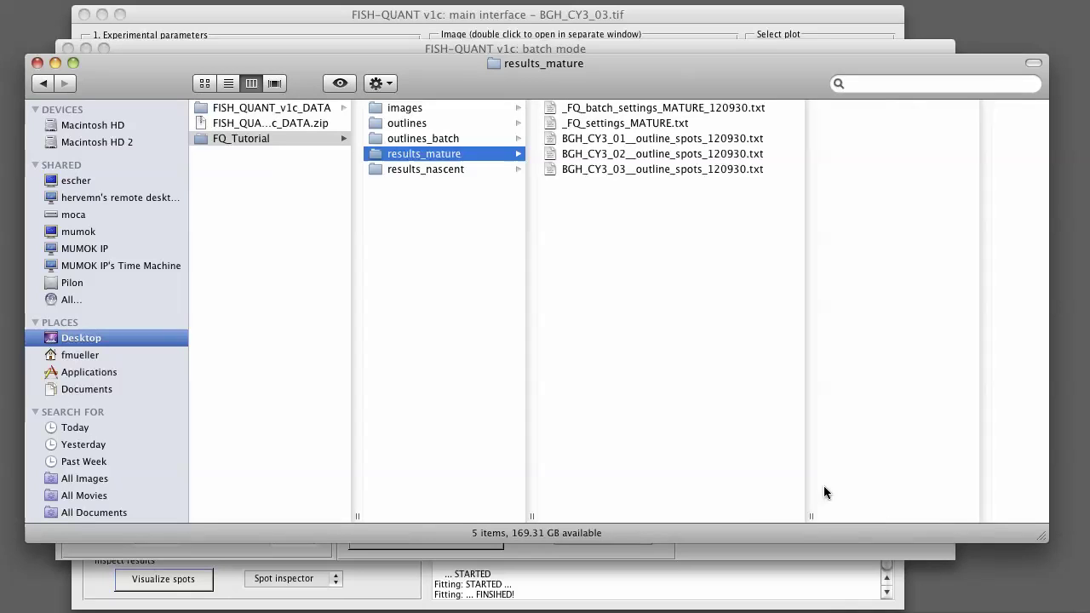
pyautogui.click(724, 139)
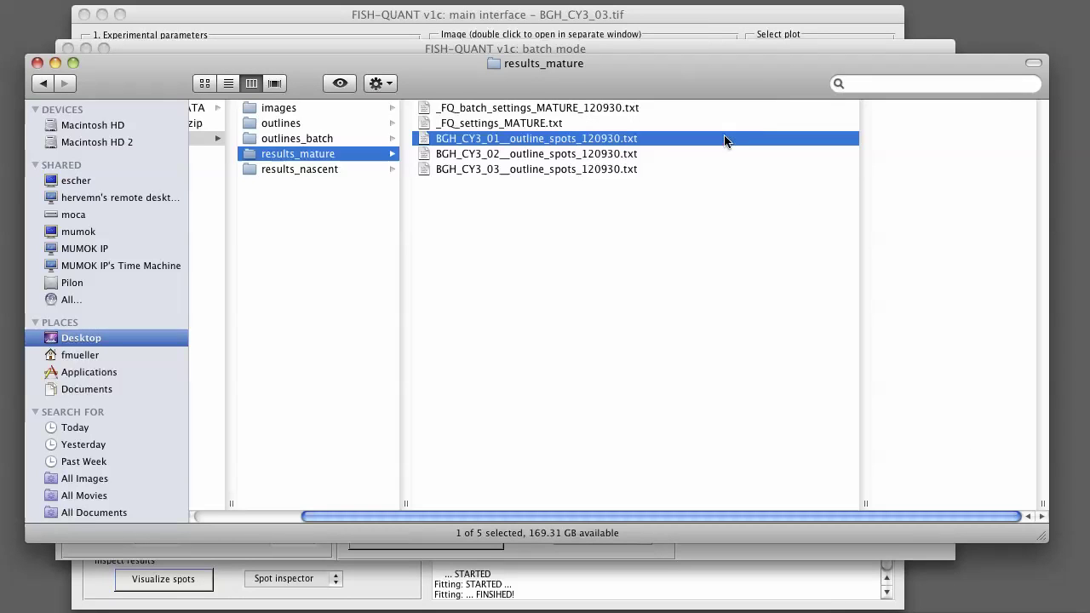
pyautogui.keyDown('shift'); pyautogui.click(600, 169); pyautogui.keyUp('shift')
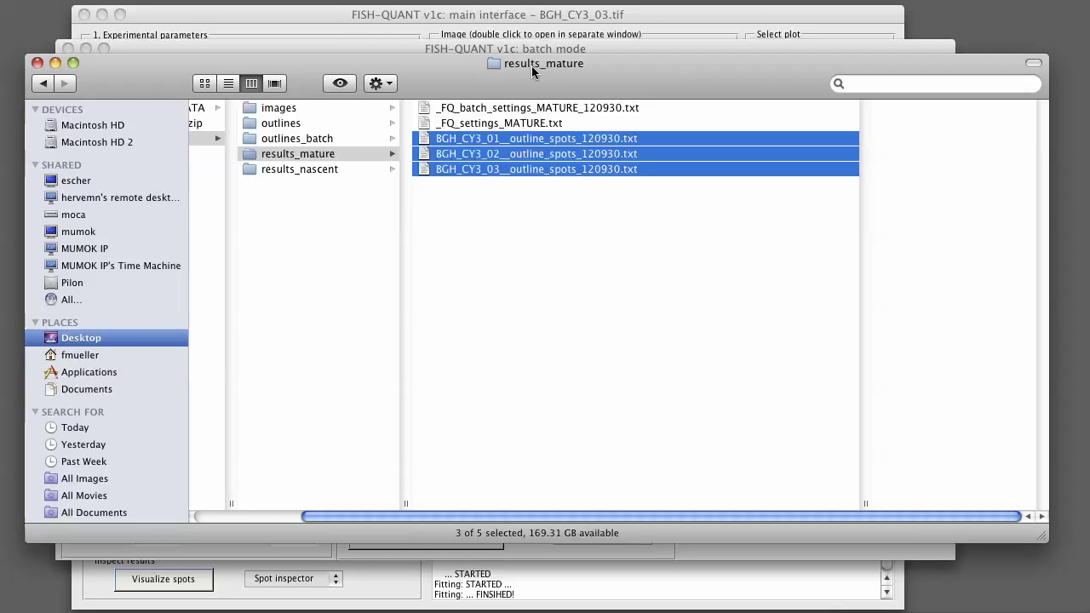
pyautogui.press('super+w')
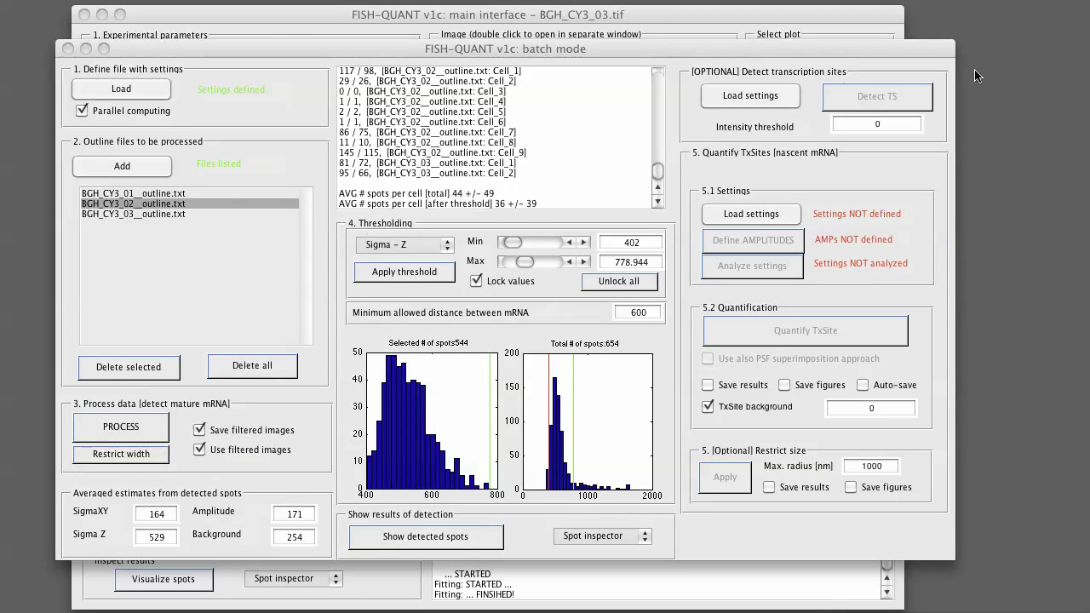
# Save the mature mRNA count summary __FQ_batch_summary_MATURE_120930.txt into results_mature
pyautogui.click(353, 47)
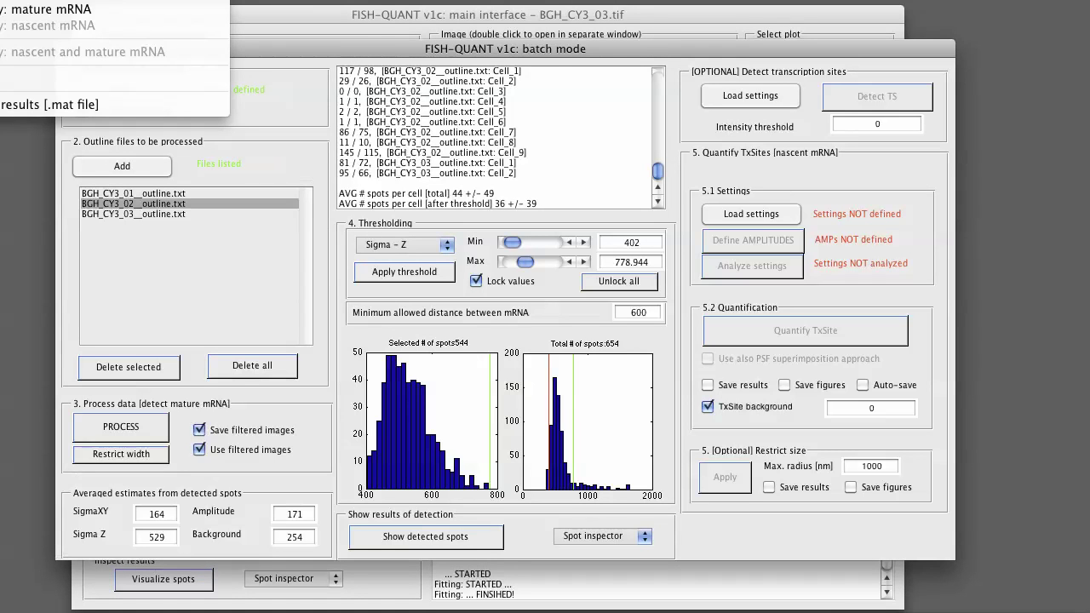
pyautogui.click(68, 11)
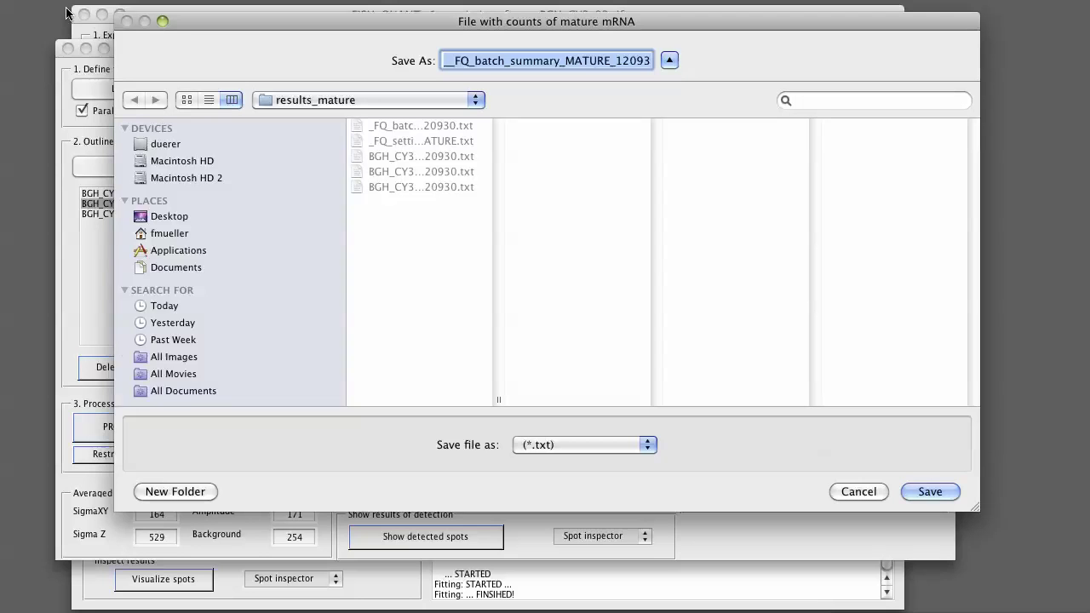
pyautogui.click(930, 491)
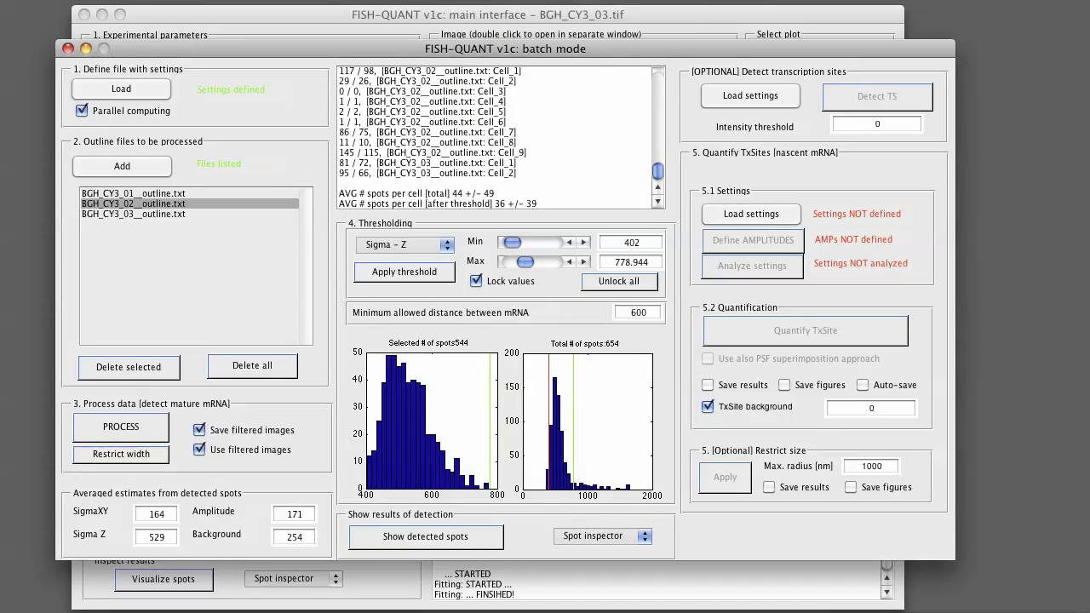
pyautogui.press('super+Tab')
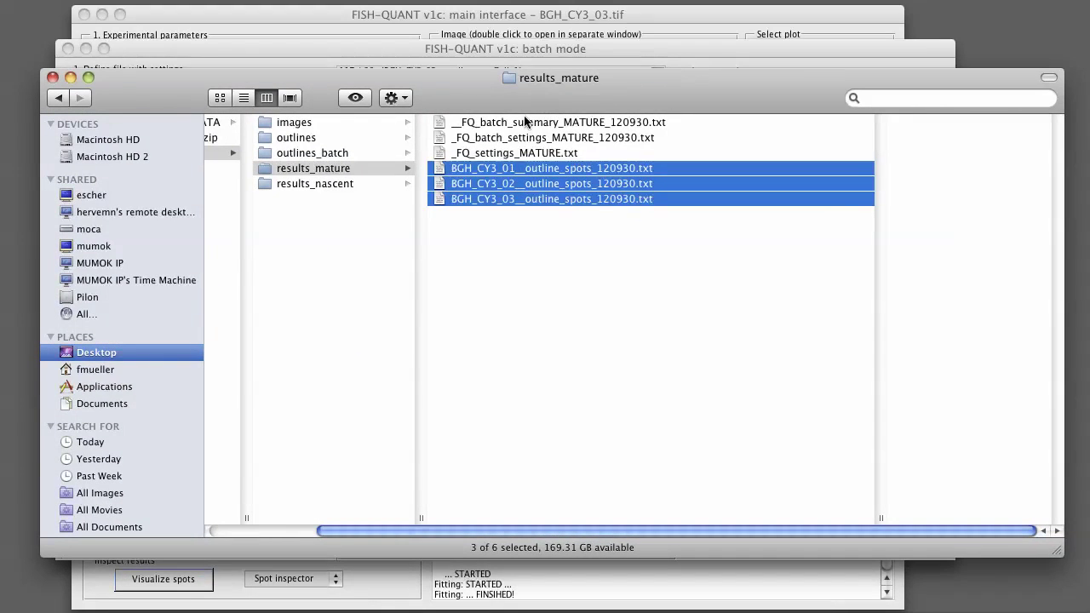
# Open __FQ_batch_summary_MATURE_120930.txt to review per-cell N_total, N_thres_Total and N_thres_Nuc counts, then close it
pyautogui.click(569, 123)
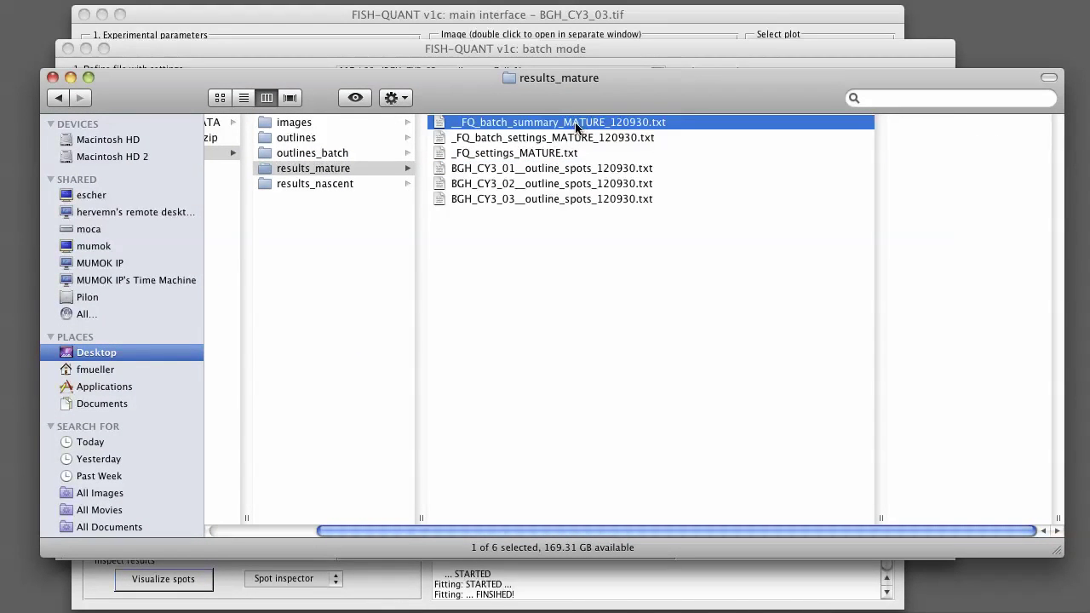
pyautogui.doubleClick(566, 124)
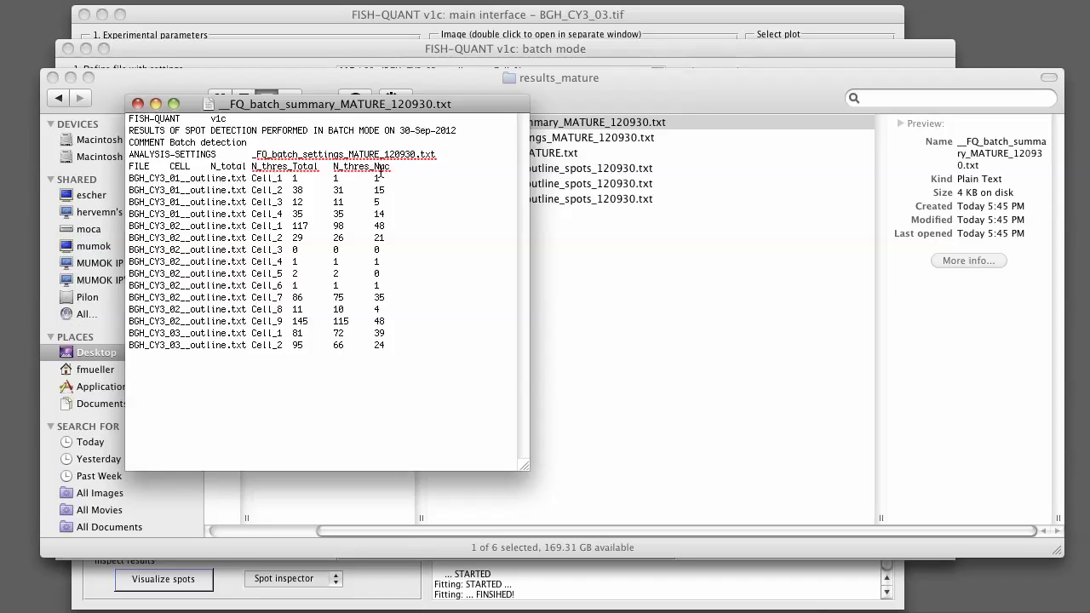
pyautogui.click(137, 104)
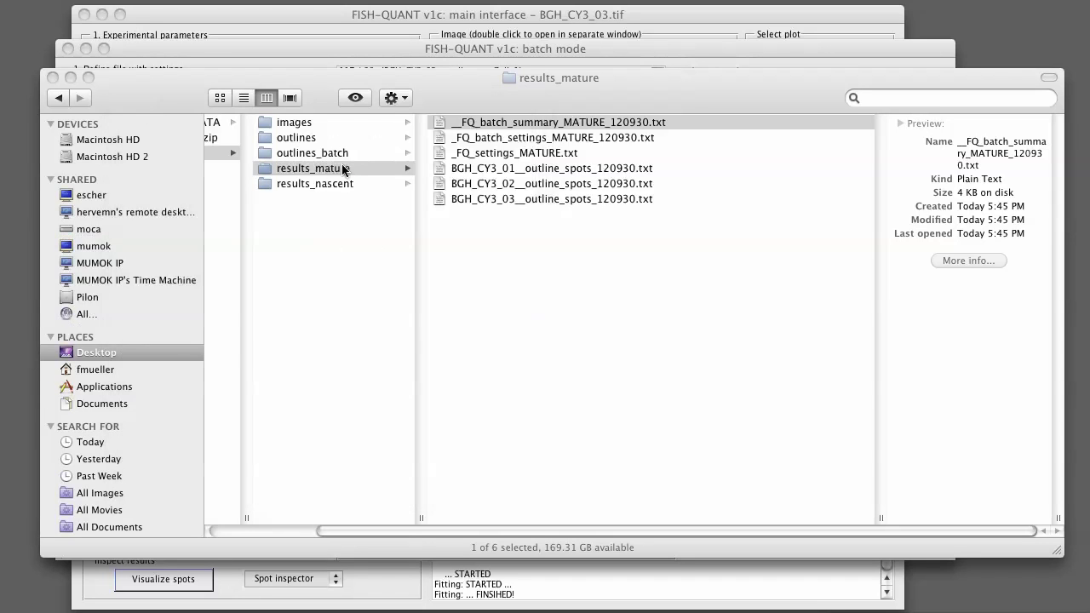
# Close the Finder window to return to the batch mode window keeping 544 of 654 spots
pyautogui.click(52, 77)
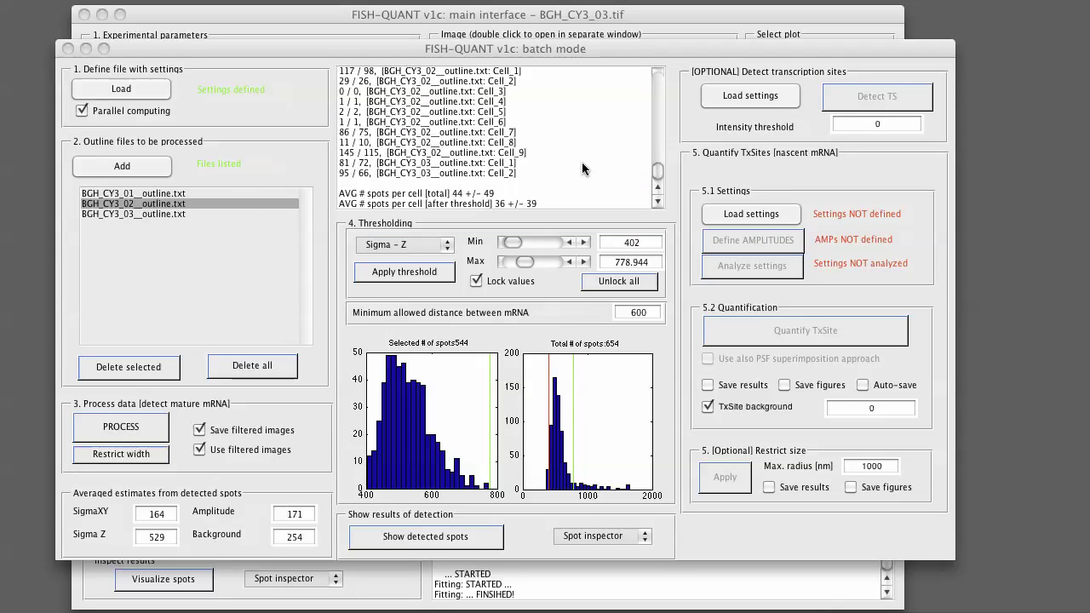